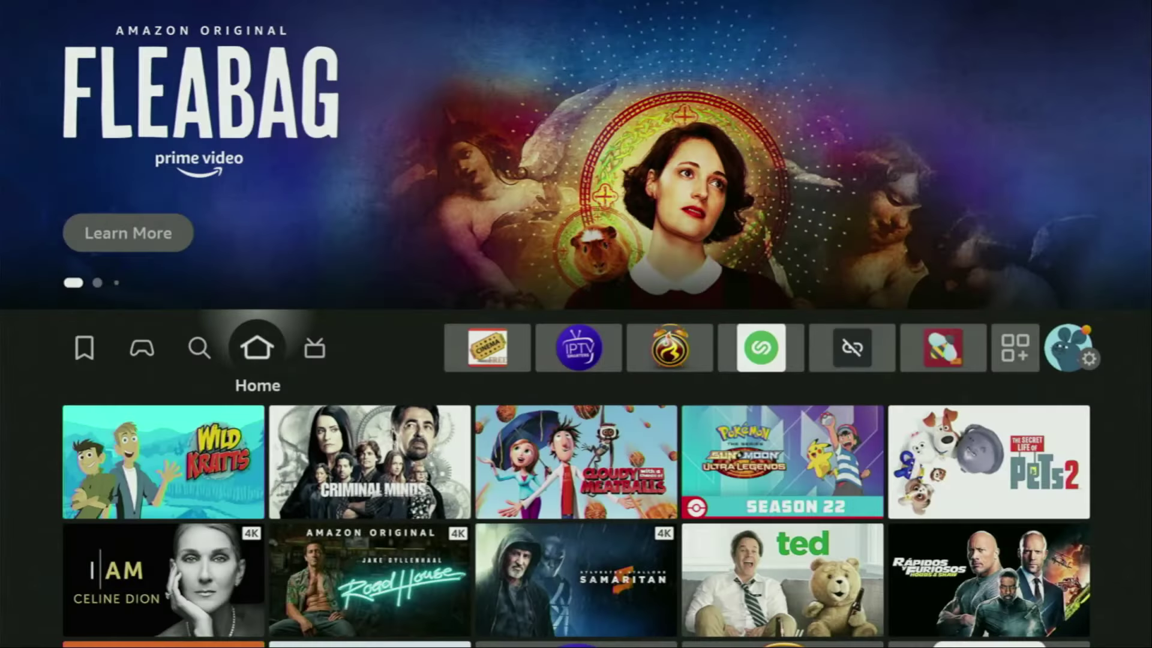
# Step: Search Find for 'Do' on the on-screen keyboard and pick the Downloader suggestion
pyautogui.press('Left')
pyautogui.press('Down')
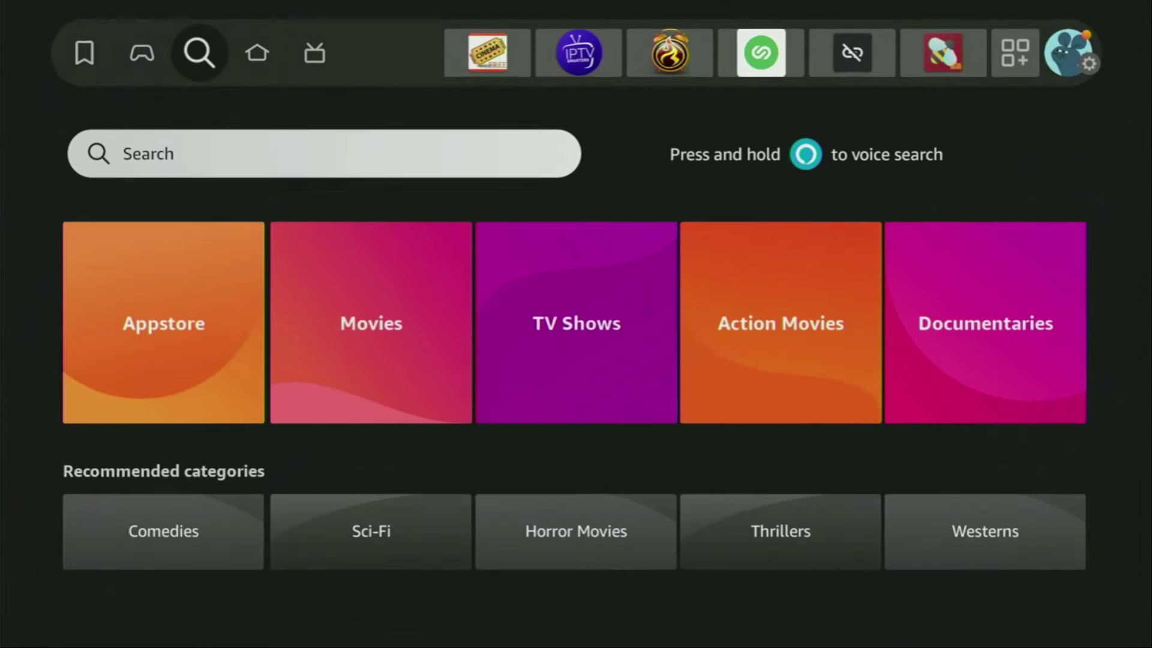
pyautogui.press('Return')
pyautogui.press('Right')
pyautogui.press('Right')
pyautogui.press('Right')
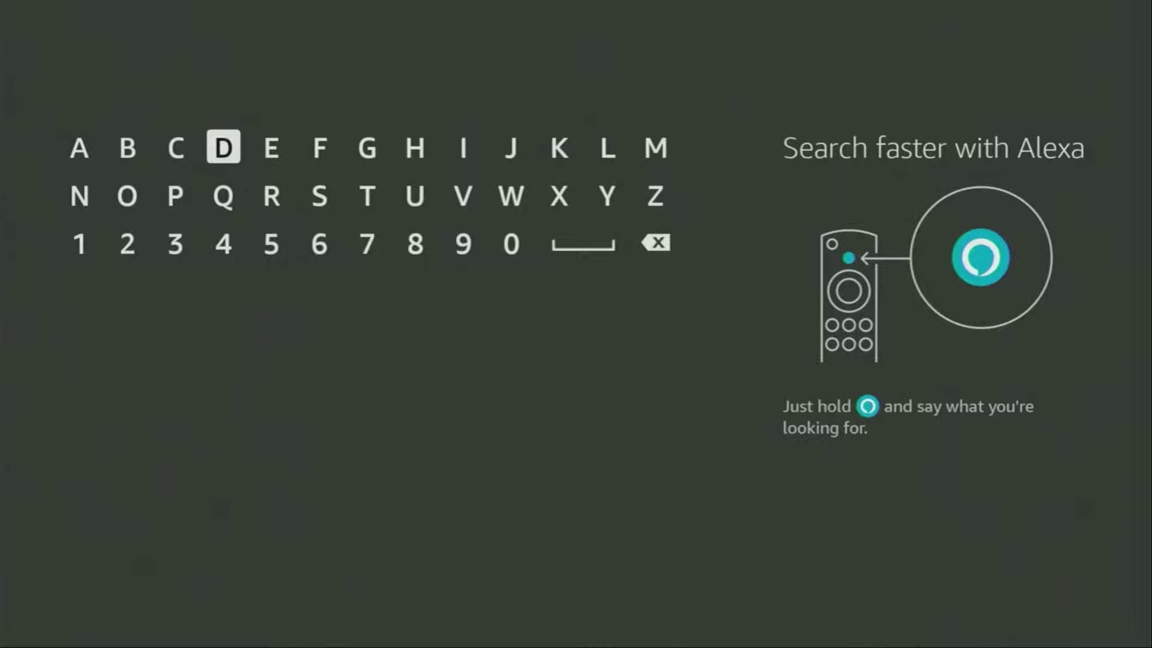
pyautogui.press('Return')
pyautogui.press('Down')
pyautogui.press('Left')
pyautogui.press('Left')
pyautogui.press('Return')
pyautogui.press('Down')
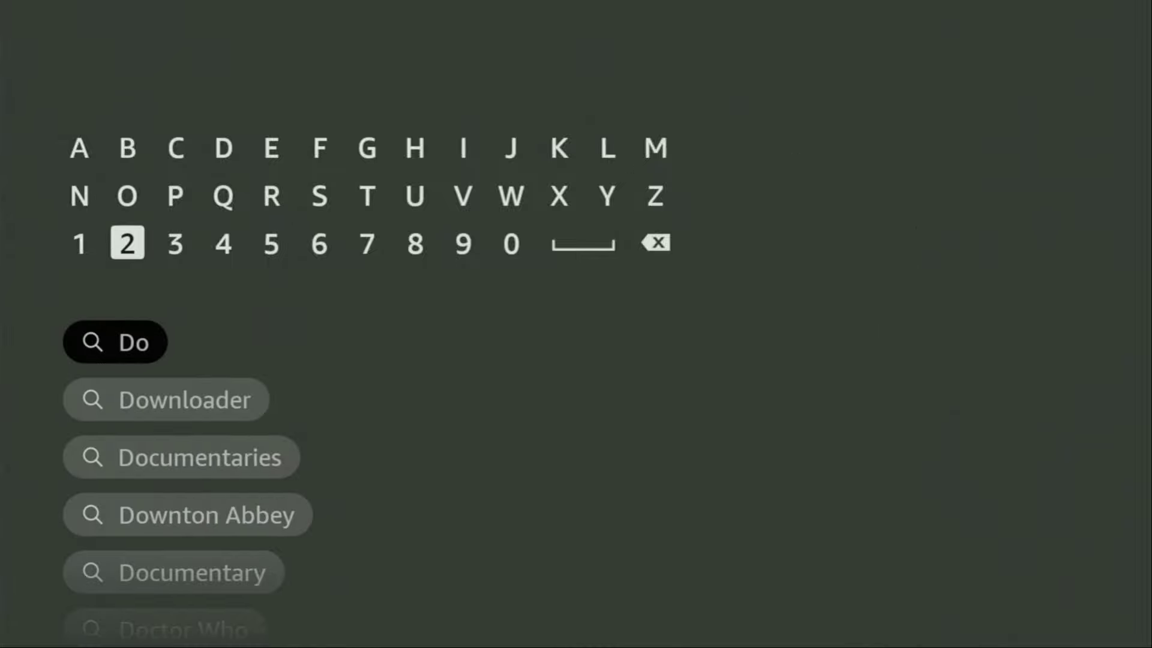
pyautogui.press('Down')
pyautogui.press('Down')
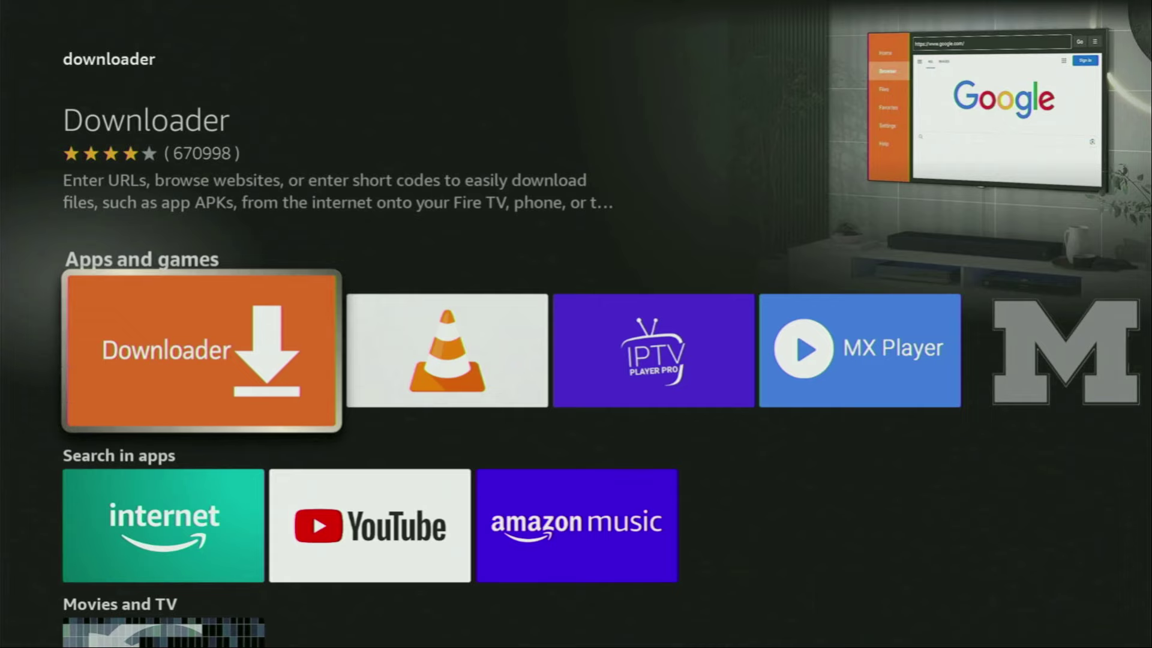
# Step: Go from the home screen into Settings and open My Fire TV, reaching Developer options
pyautogui.press('Home')
pyautogui.press('Right')
pyautogui.press('Right')
pyautogui.press('Right')
pyautogui.press('Right')
pyautogui.press('Right')
pyautogui.press('Right')
pyautogui.press('Right')
pyautogui.press('Right')
pyautogui.press('Right')
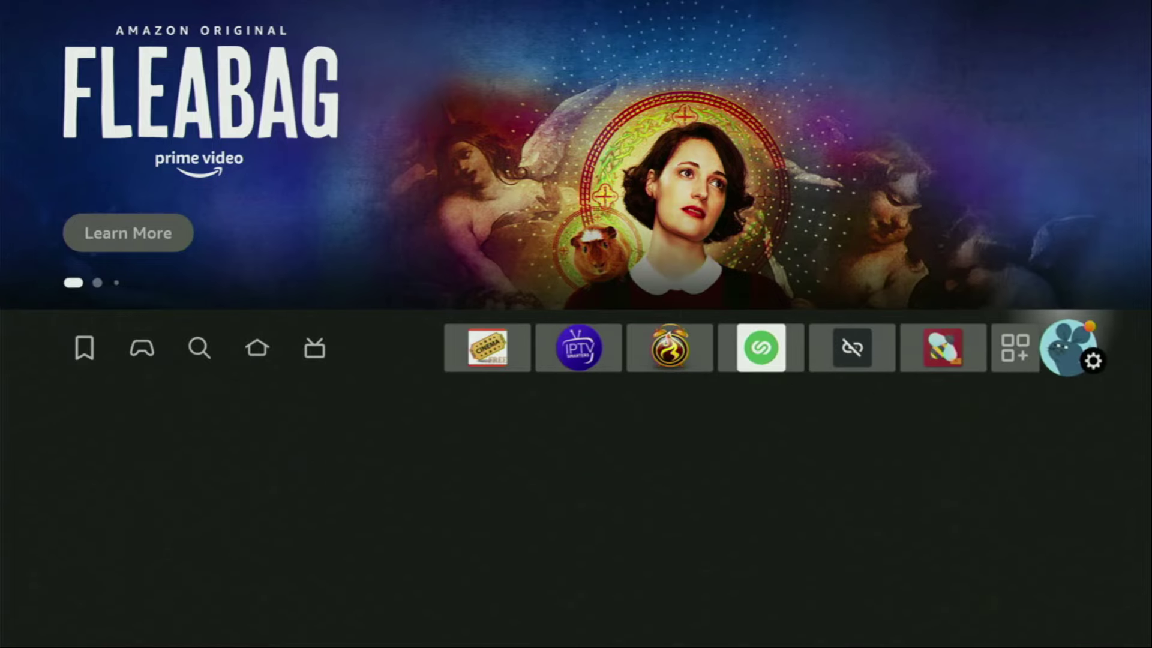
pyautogui.press('Down')
pyautogui.press('Down')
pyautogui.press('Down')
pyautogui.press('Right')
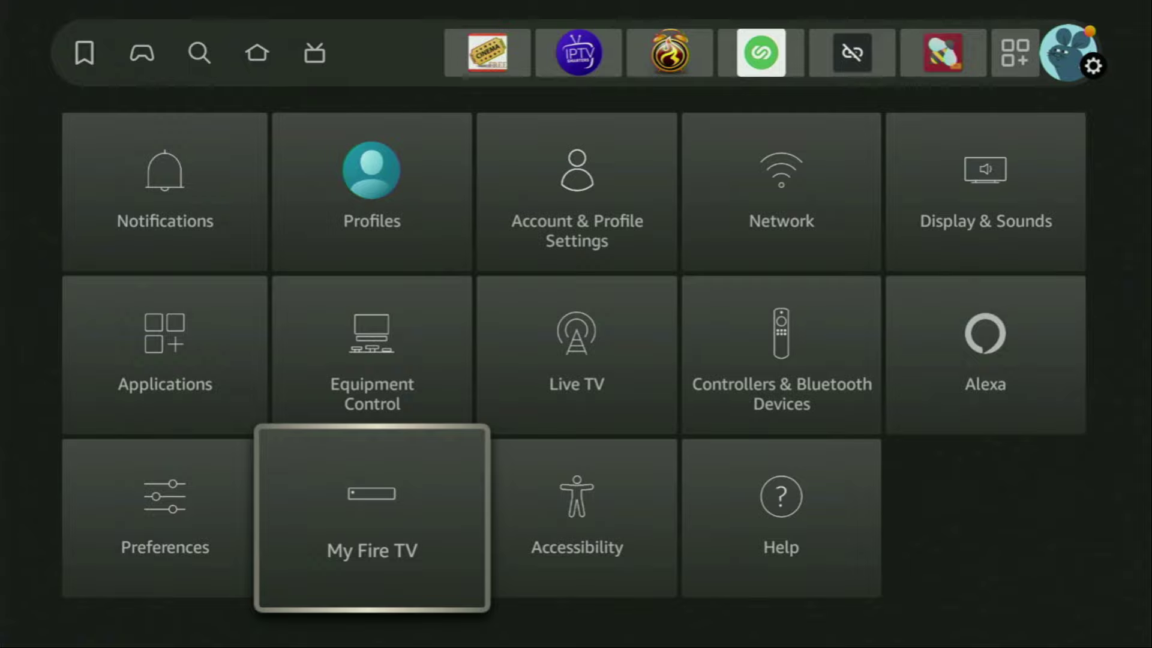
pyautogui.press('Return')
pyautogui.press('Down')
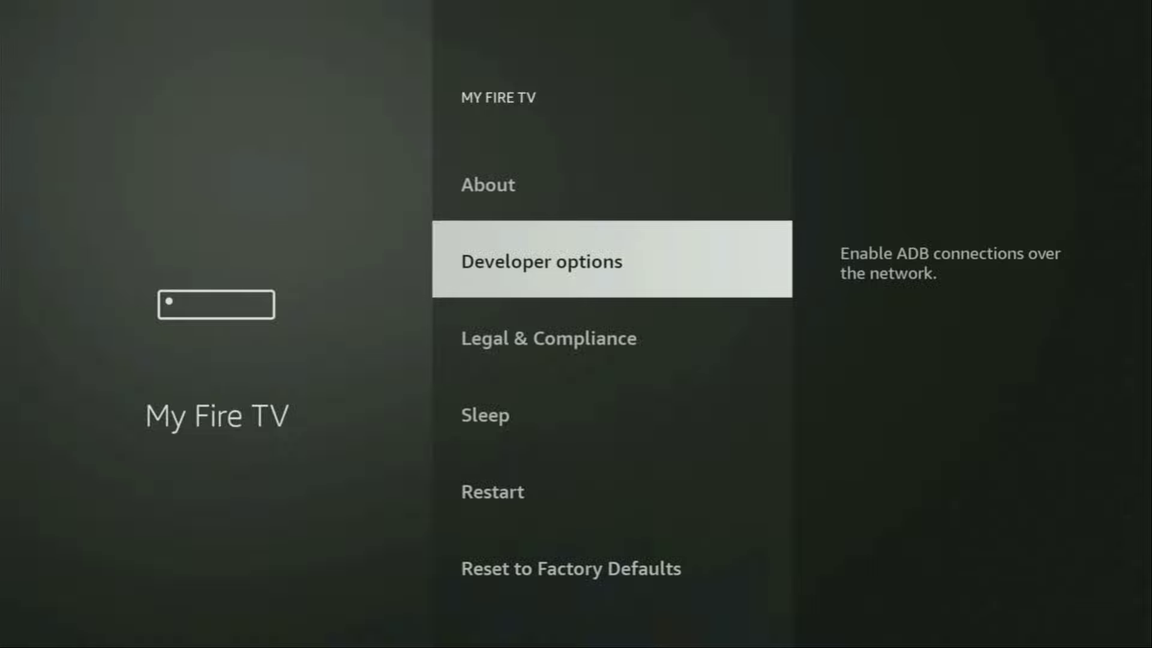
pyautogui.press('Up')
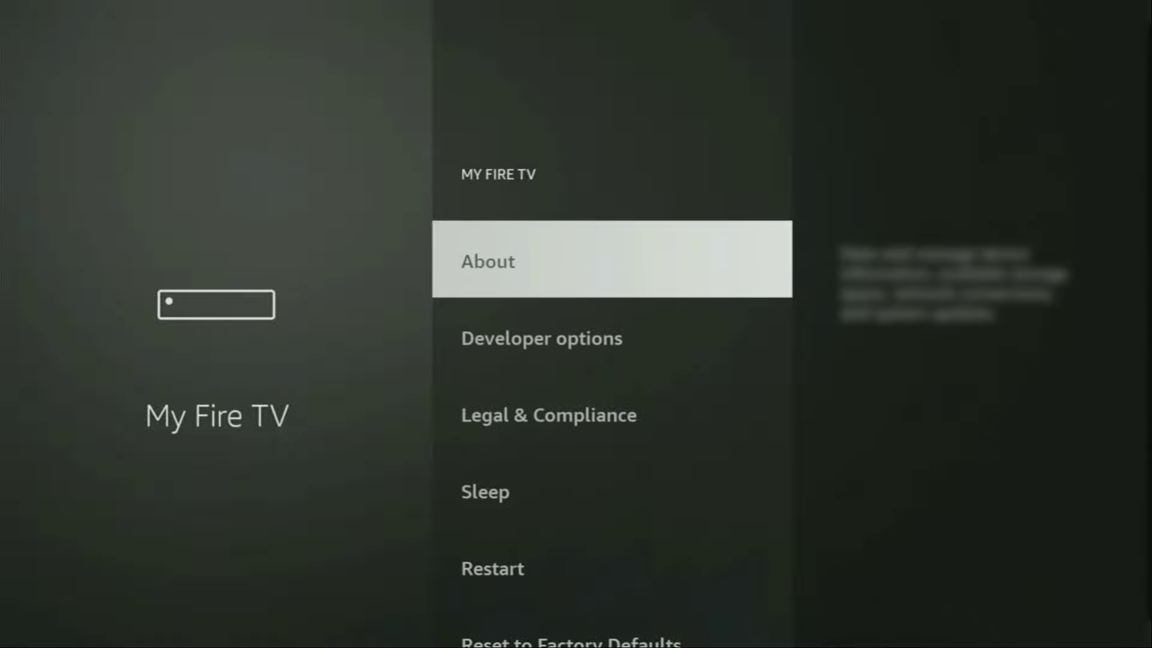
pyautogui.press('Return')
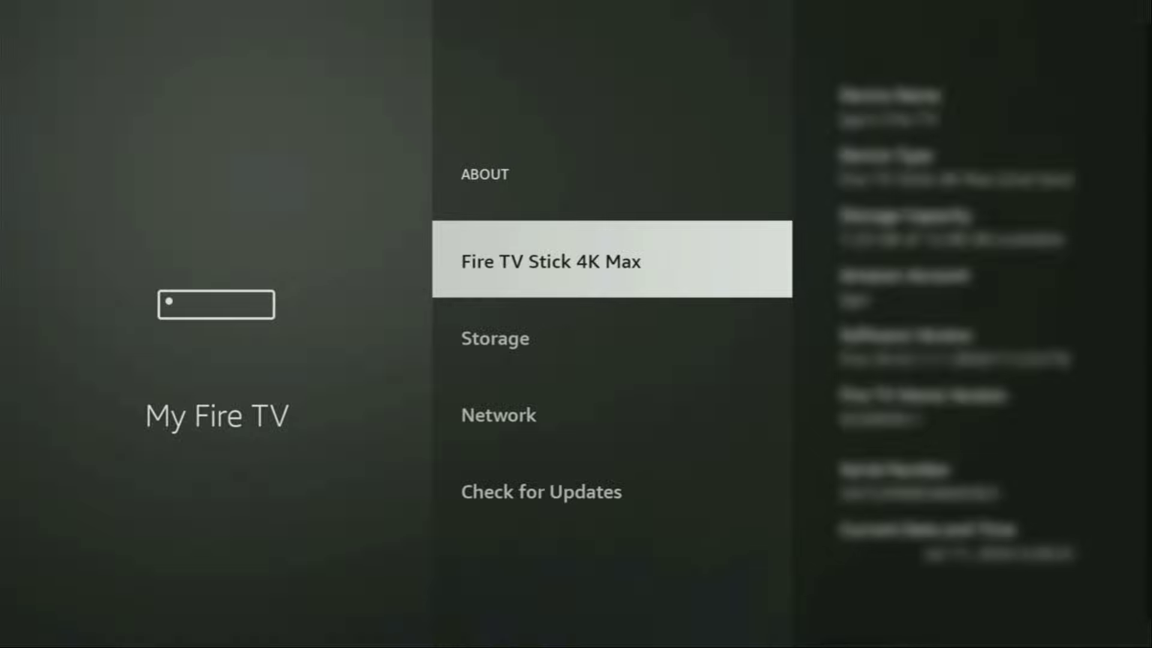
pyautogui.press('Return')
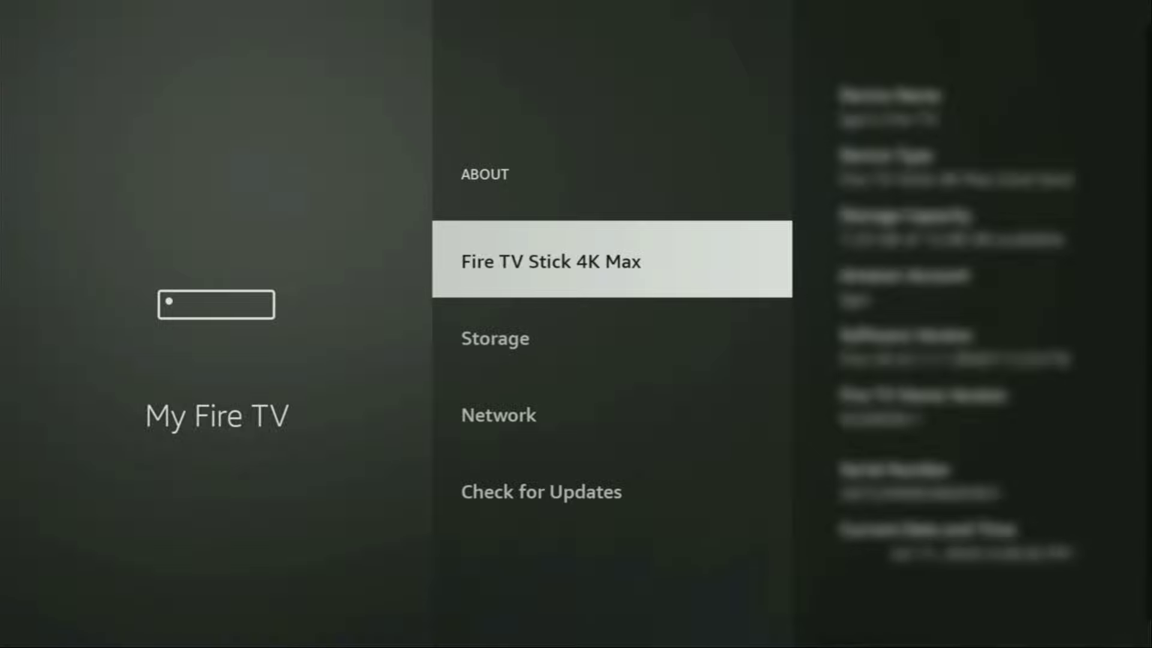
pyautogui.press('Escape')
pyautogui.press('Down')
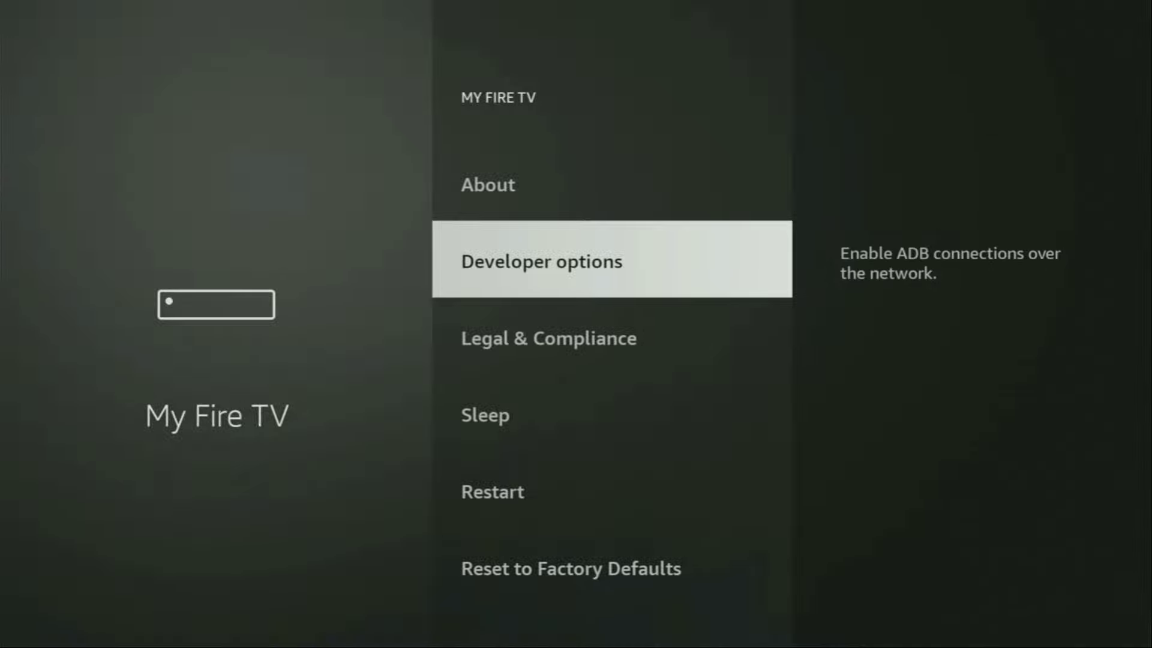
# Step: Open Developer options, then Install unknown apps, where Downloader shows ON
pyautogui.press('Return')
pyautogui.press('Return')
pyautogui.press('Return')
pyautogui.press('Down')
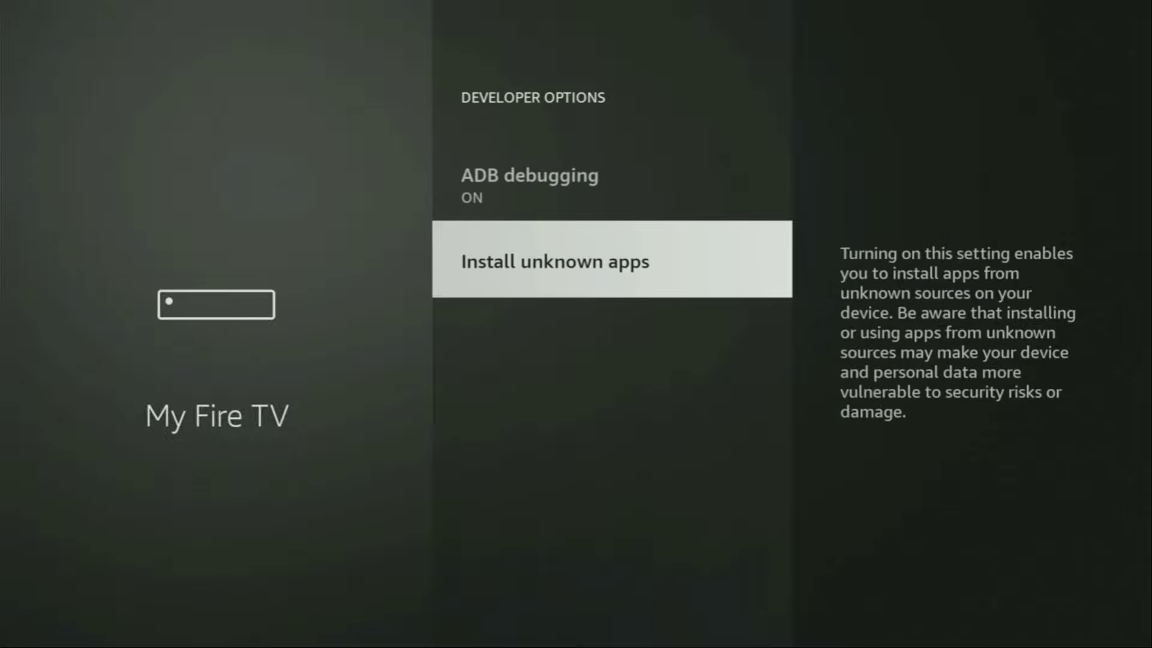
pyautogui.press('Return')
pyautogui.press('Down')
pyautogui.press('Down')
pyautogui.press('Down')
pyautogui.press('Down')
pyautogui.press('Down')
pyautogui.press('Down')
pyautogui.press('Return')
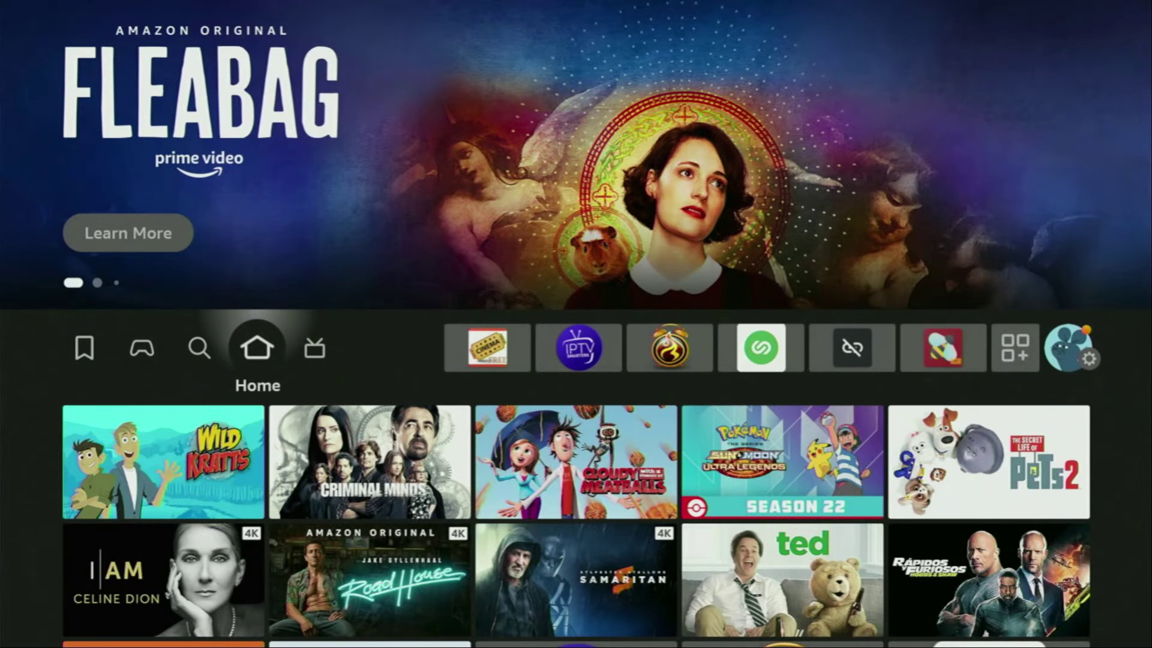
# Step: Open the All Apps grid from the home screen and launch the NordVPN tile
pyautogui.press('Right')
pyautogui.press('Right')
pyautogui.press('Right')
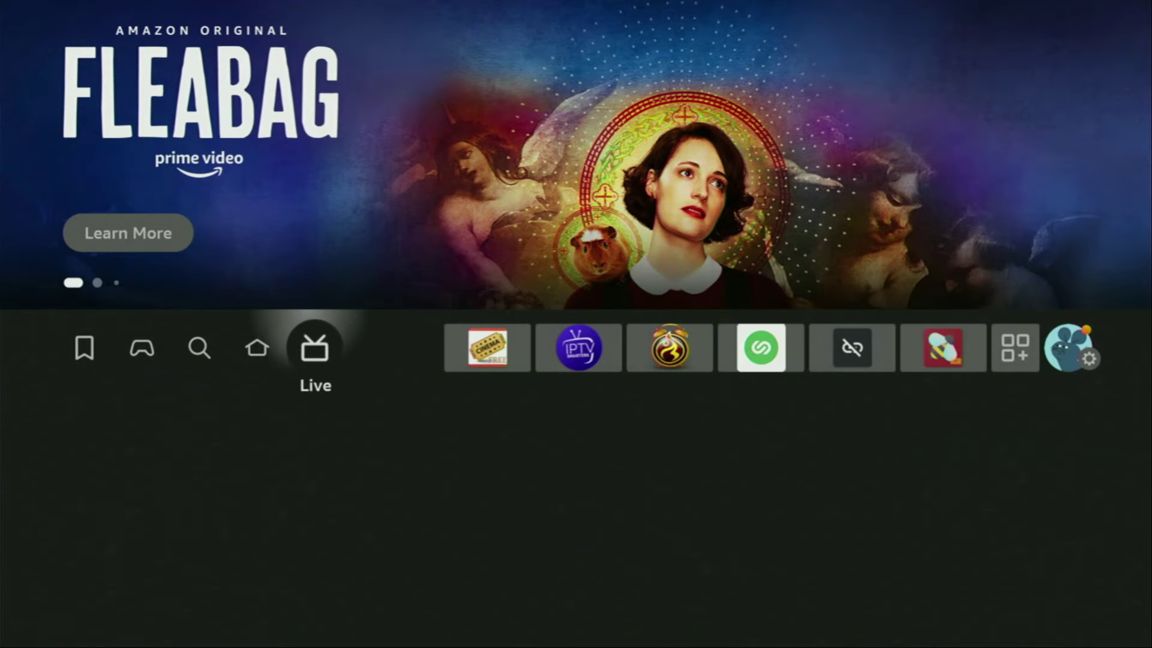
pyautogui.press('Right')
pyautogui.press('Right')
pyautogui.press('Right')
pyautogui.press('Right')
pyautogui.press('Right')
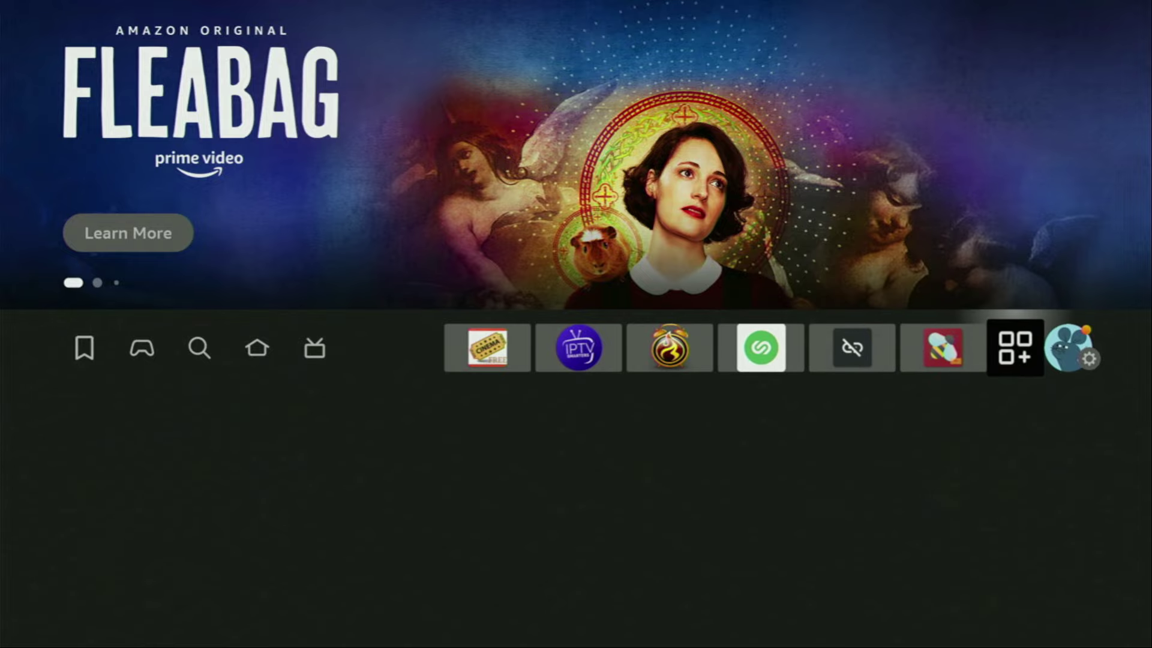
pyautogui.press('Return')
pyautogui.press('Down')
pyautogui.press('Down')
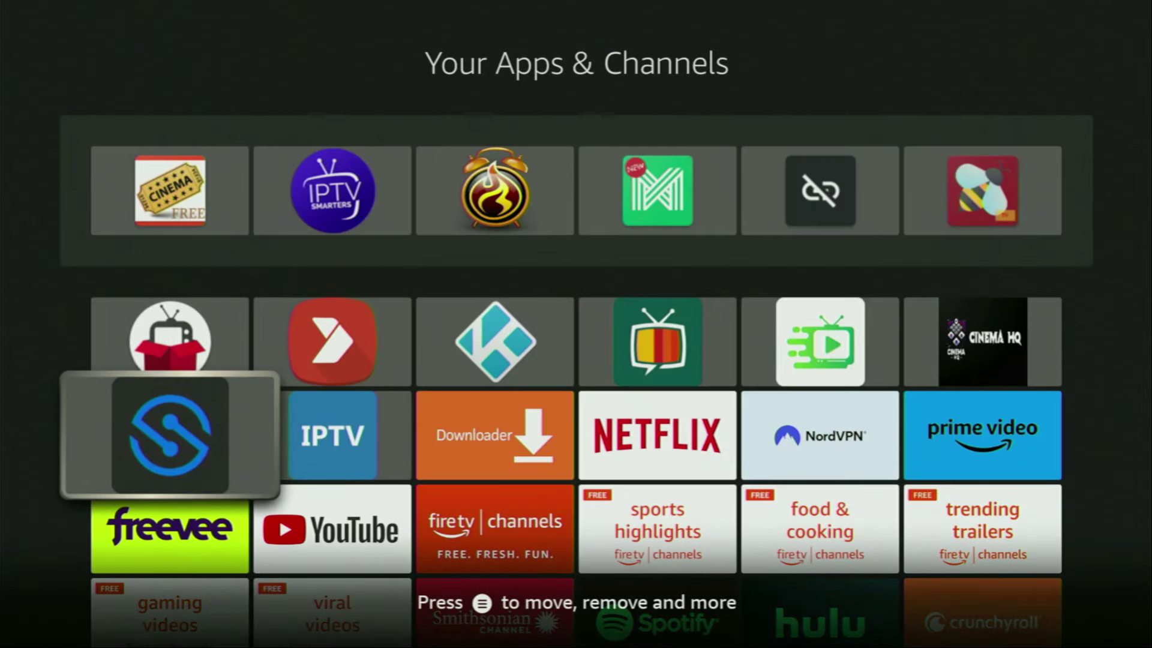
pyautogui.press('Right')
pyautogui.press('Right')
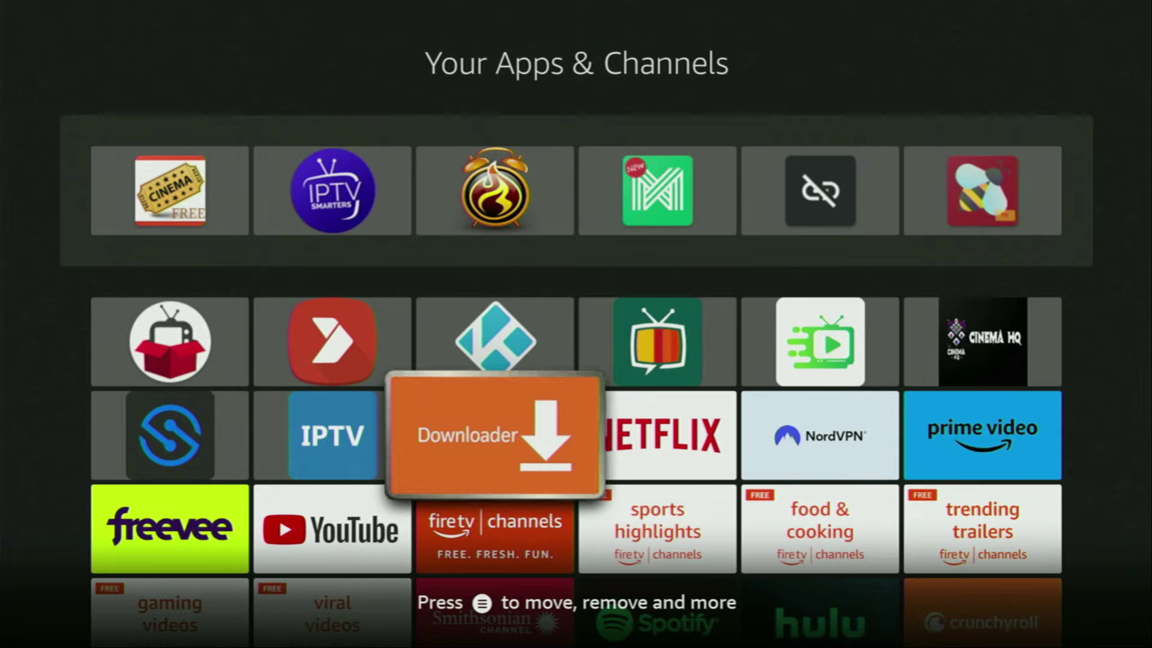
pyautogui.press('Right')
pyautogui.press('Right')
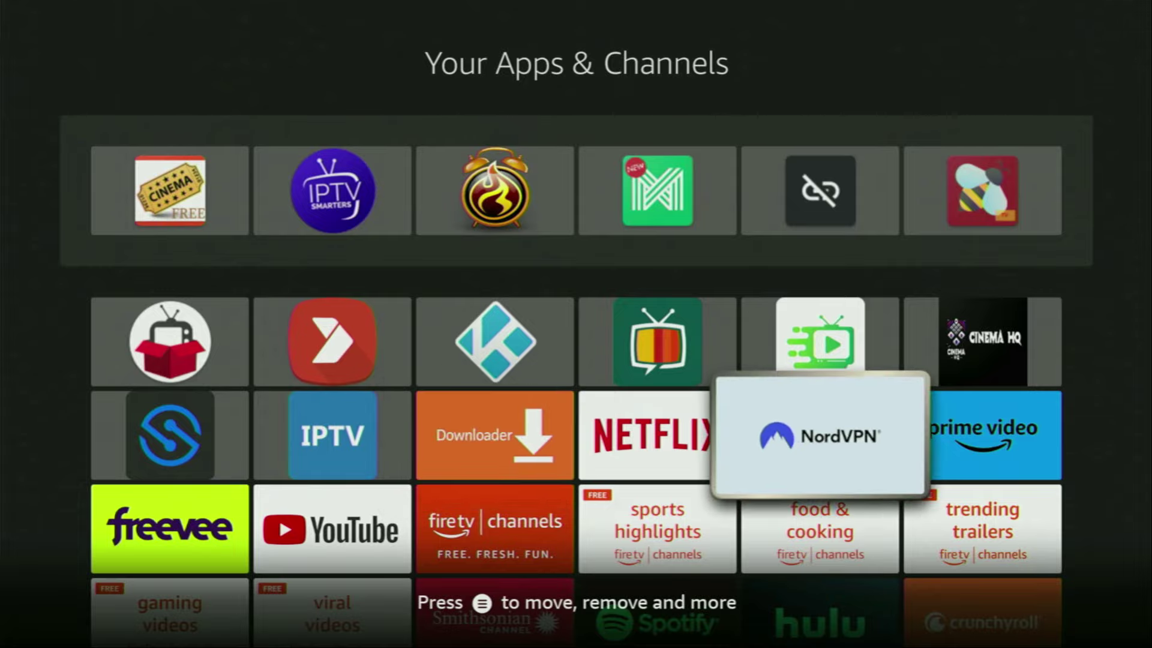
pyautogui.press('Return')
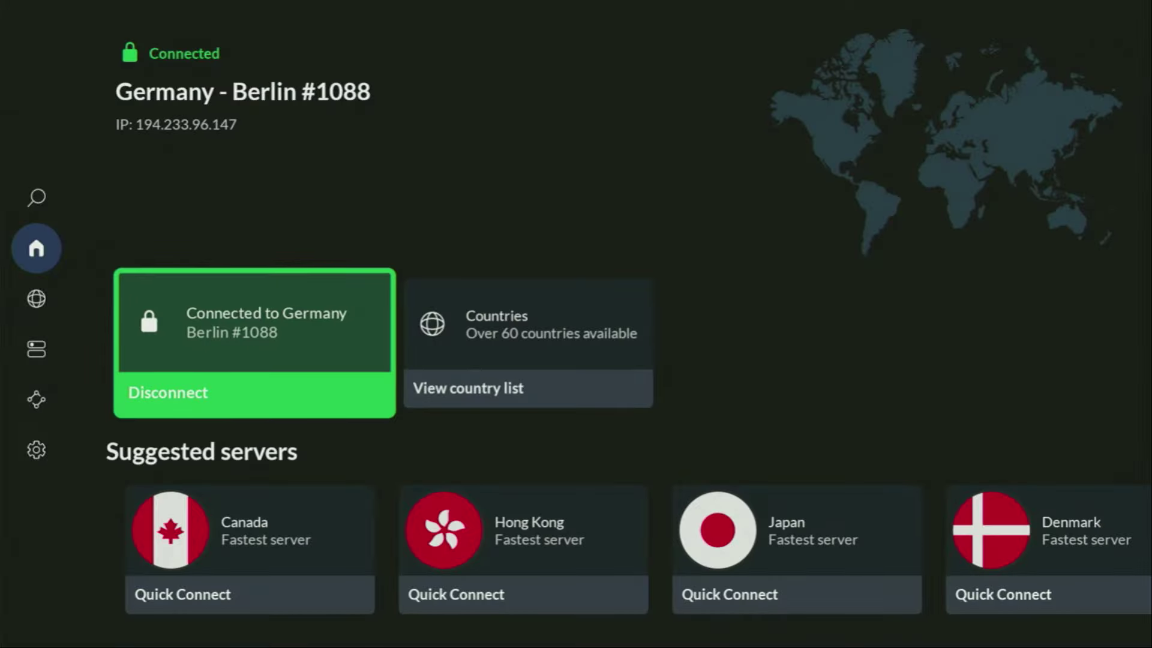
pyautogui.press('Left')
pyautogui.press('Right')
pyautogui.press('Down')
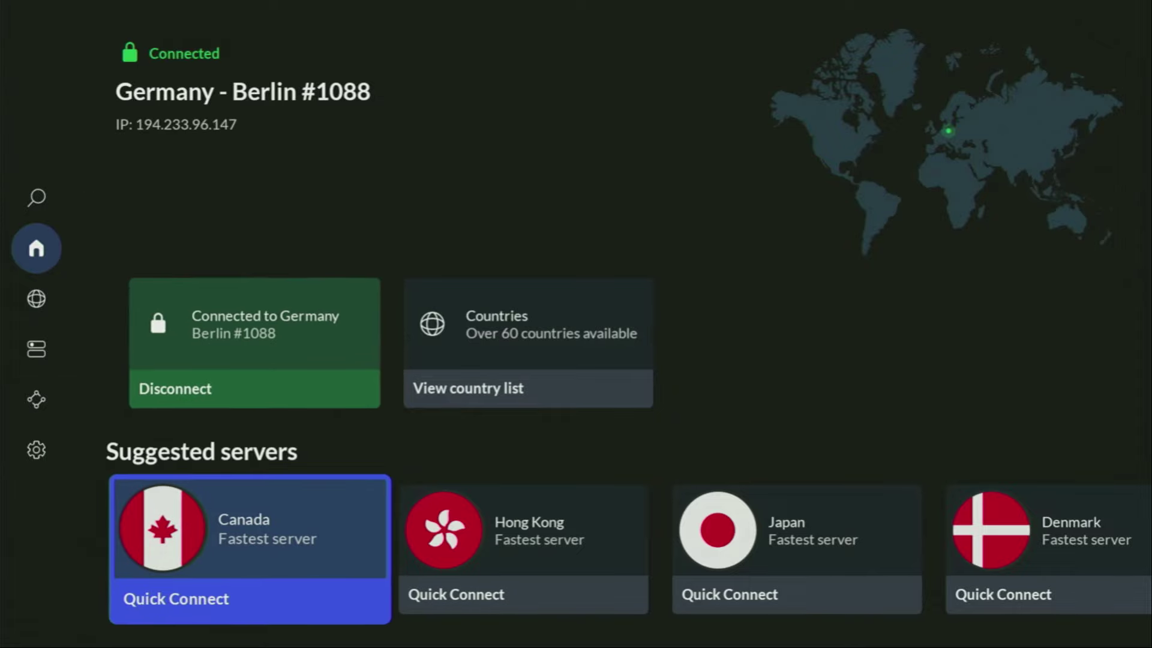
pyautogui.press('Right')
pyautogui.press('Right')
pyautogui.press('Right')
pyautogui.press('Up')
pyautogui.press('Return')
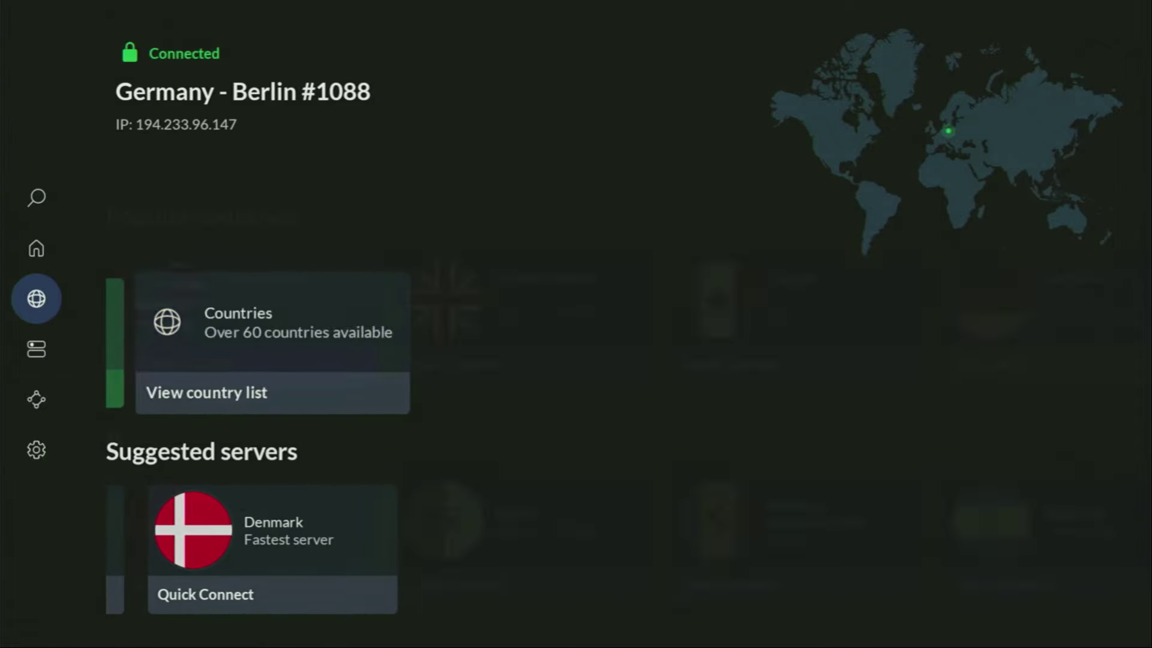
pyautogui.press('Right')
pyautogui.press('Right')
pyautogui.press('Right')
pyautogui.press('Down')
pyautogui.press('Right')
pyautogui.press('Right')
pyautogui.press('Right')
pyautogui.press('Right')
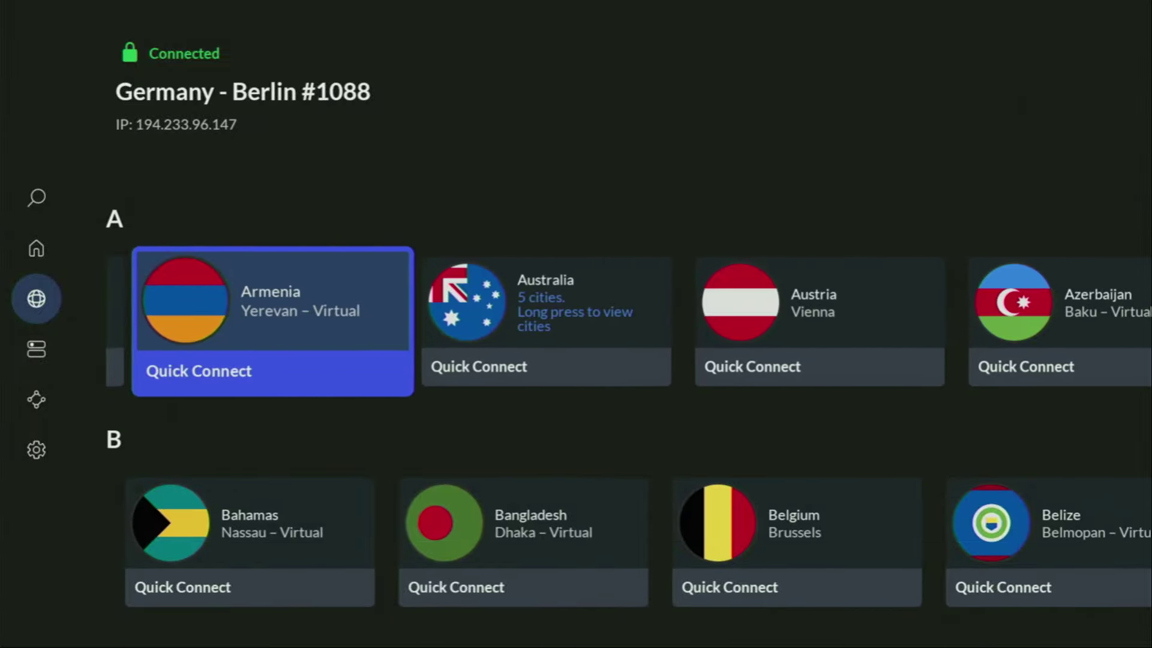
pyautogui.press('Right')
pyautogui.press('Down')
pyautogui.press('Right')
pyautogui.press('Right')
pyautogui.press('Right')
pyautogui.press('Right')
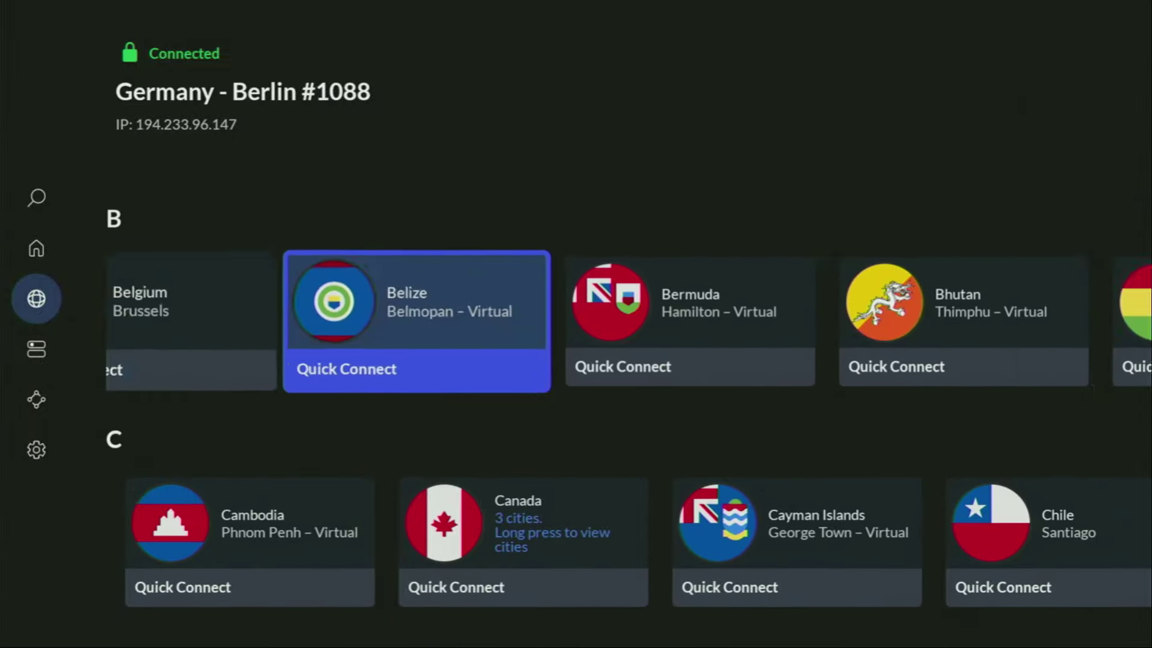
pyautogui.press('Right')
pyautogui.press('Right')
pyautogui.press('Right')
pyautogui.press('Right')
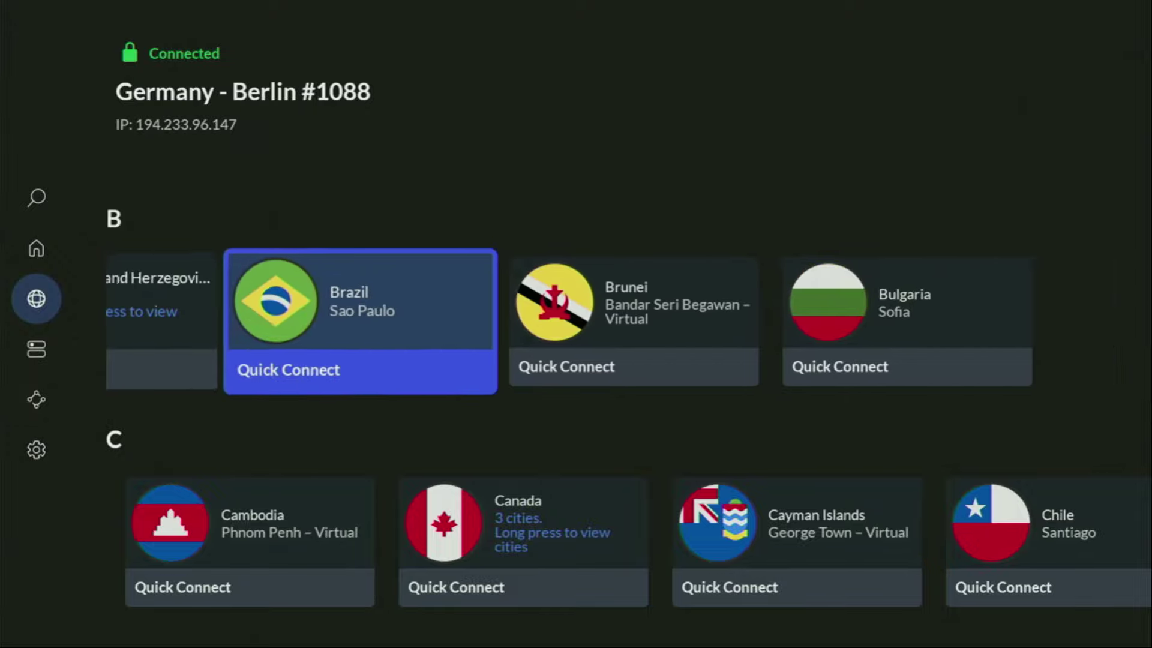
pyautogui.press('Right')
pyautogui.press('Down')
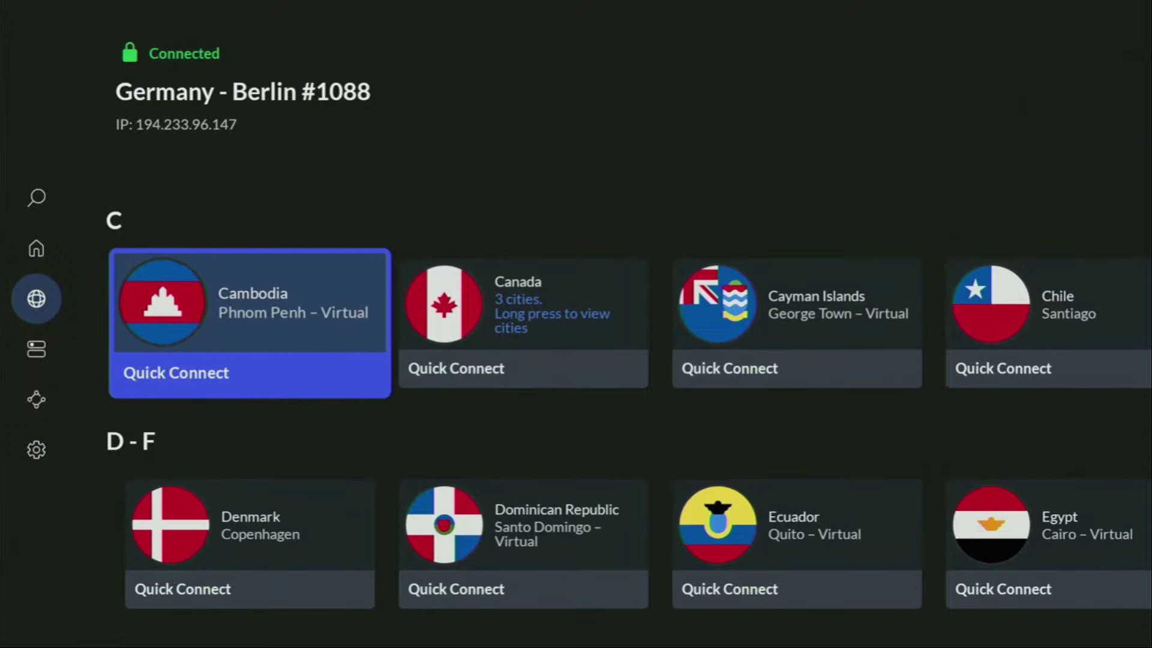
pyautogui.press('Right')
pyautogui.press('Right')
pyautogui.press('Right')
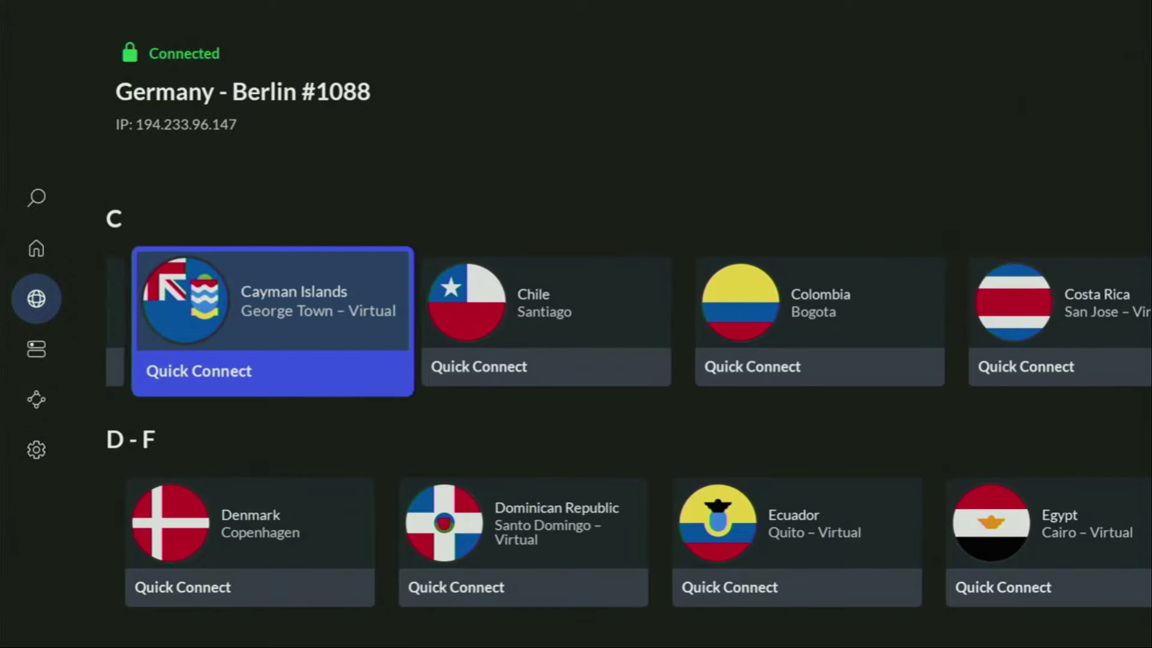
pyautogui.press('Right')
pyautogui.press('Left')
pyautogui.press('Left')
pyautogui.press('Left')
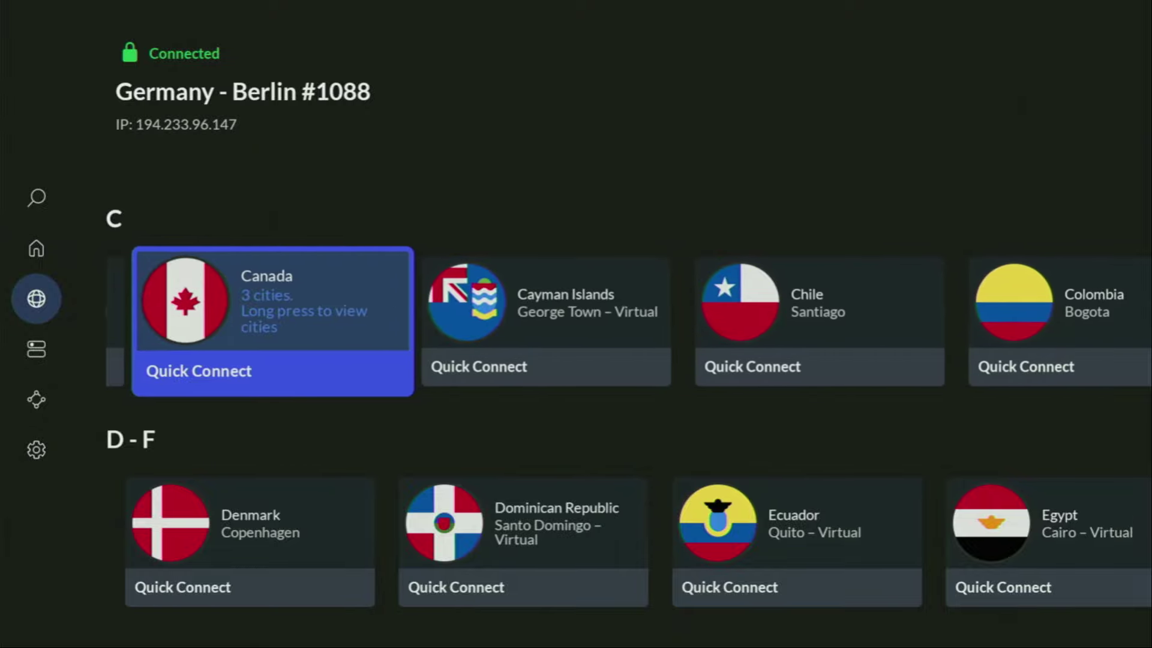
pyautogui.press('Return')
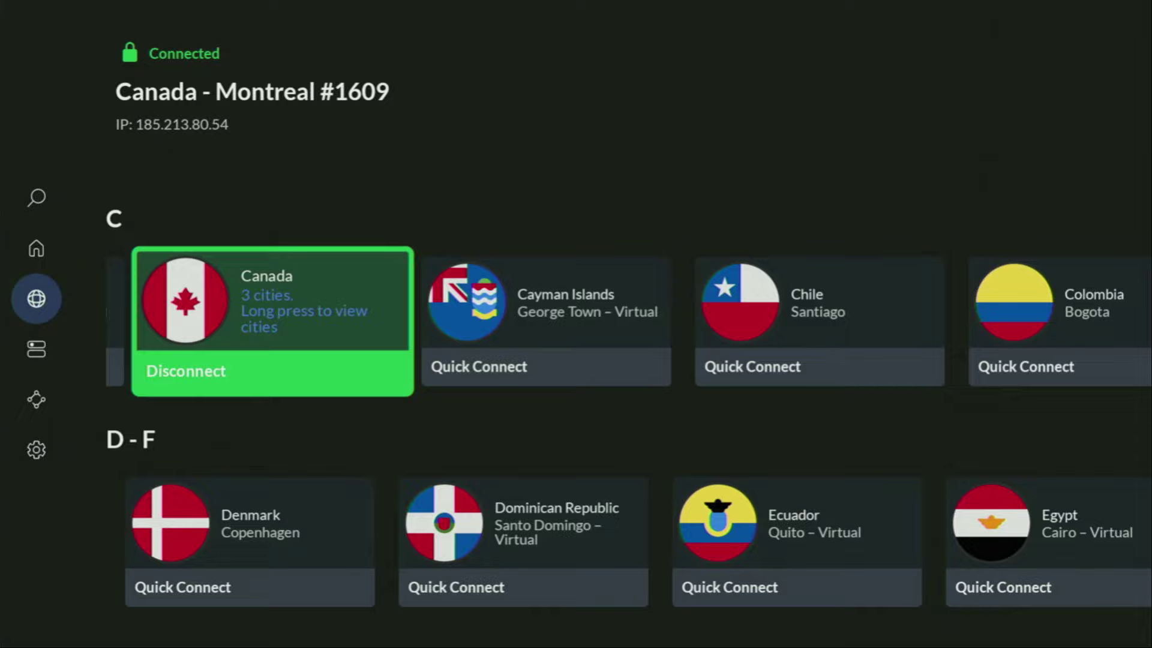
pyautogui.press('Down')
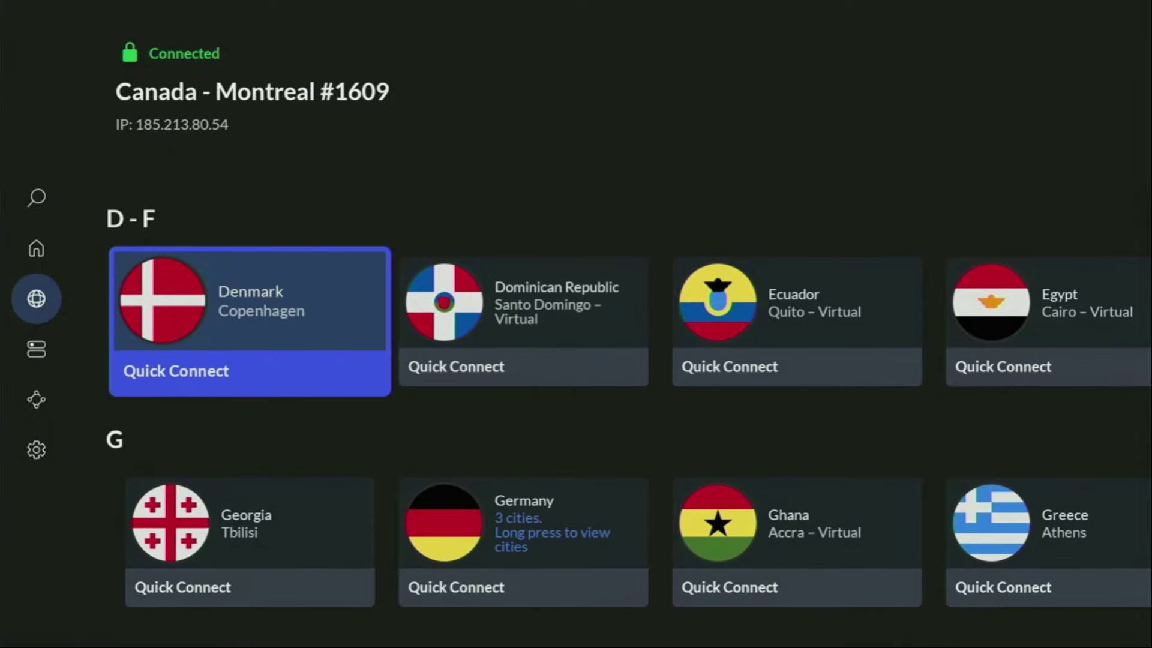
pyautogui.press('Right')
pyautogui.press('Right')
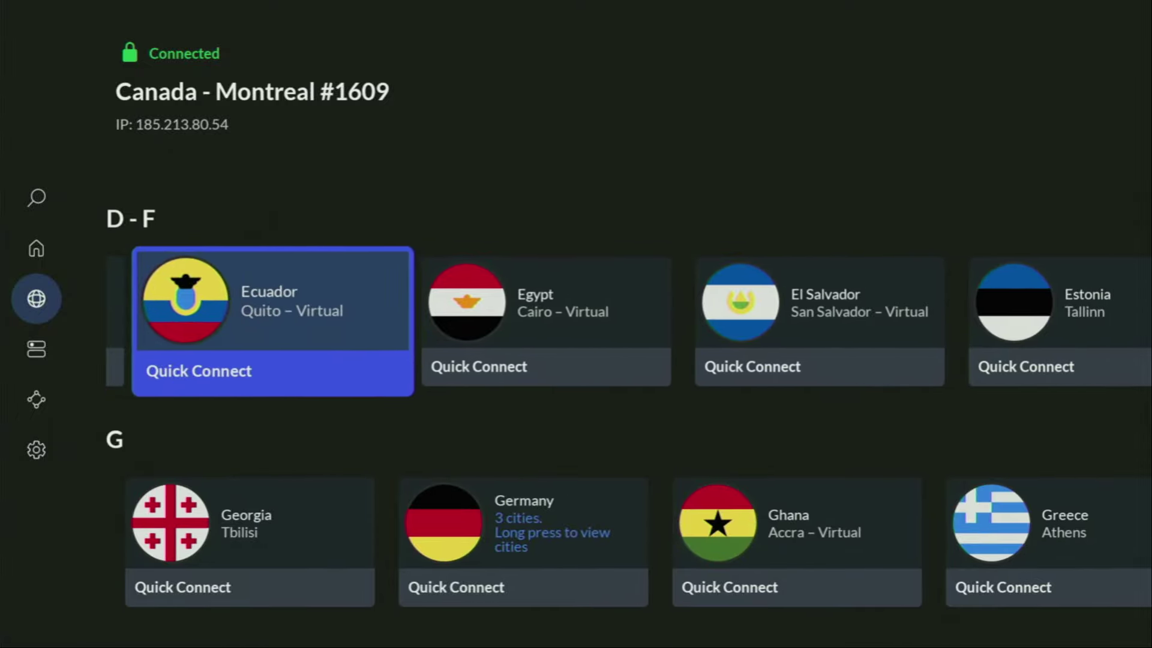
pyautogui.press('Right')
pyautogui.press('Right')
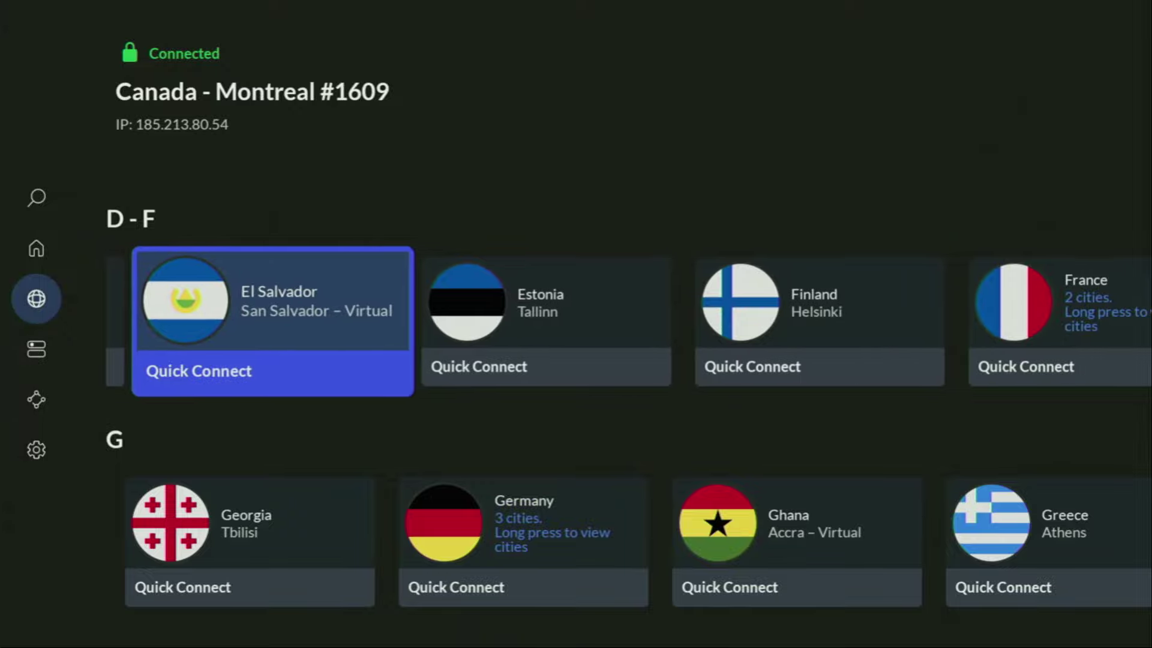
pyautogui.press('Right')
pyautogui.press('Right')
pyautogui.press('Right')
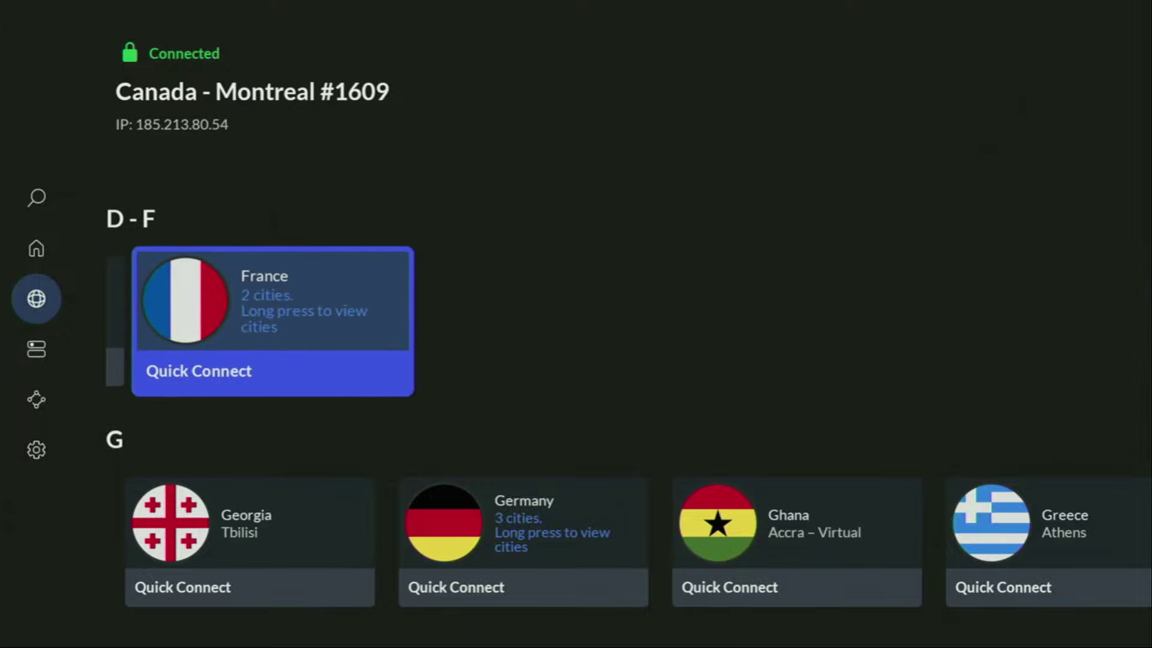
pyautogui.press('Down')
pyautogui.press('Right')
pyautogui.press('Right')
pyautogui.press('Right')
pyautogui.press('Right')
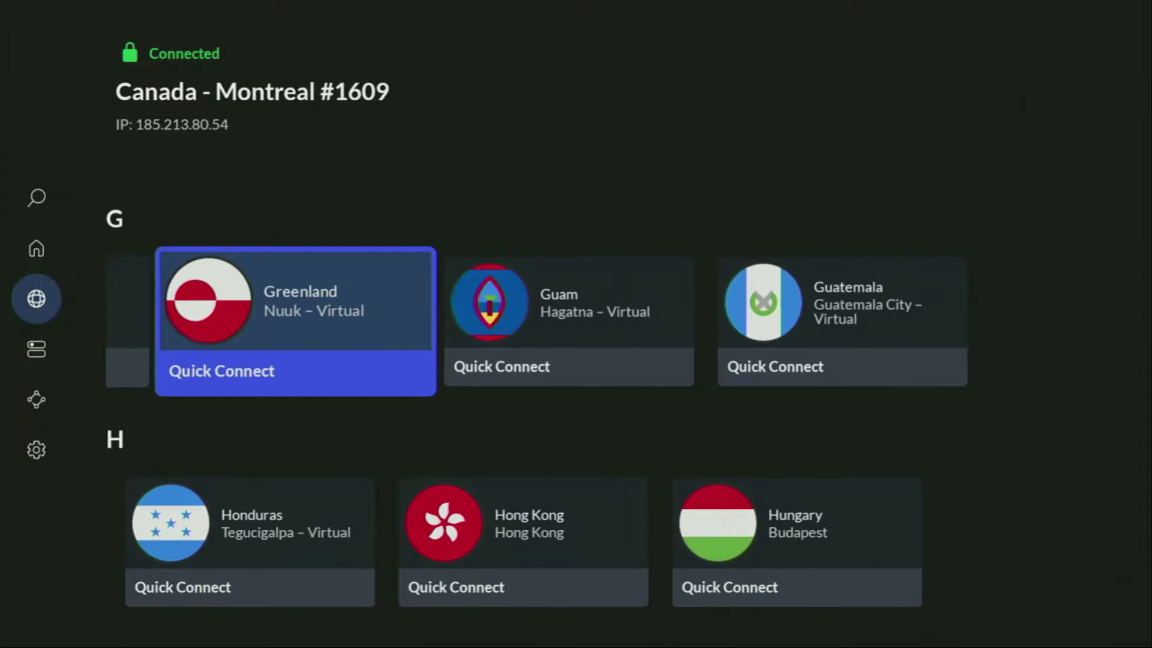
pyautogui.press('Right')
pyautogui.press('Right')
pyautogui.press('Down')
pyautogui.press('Right')
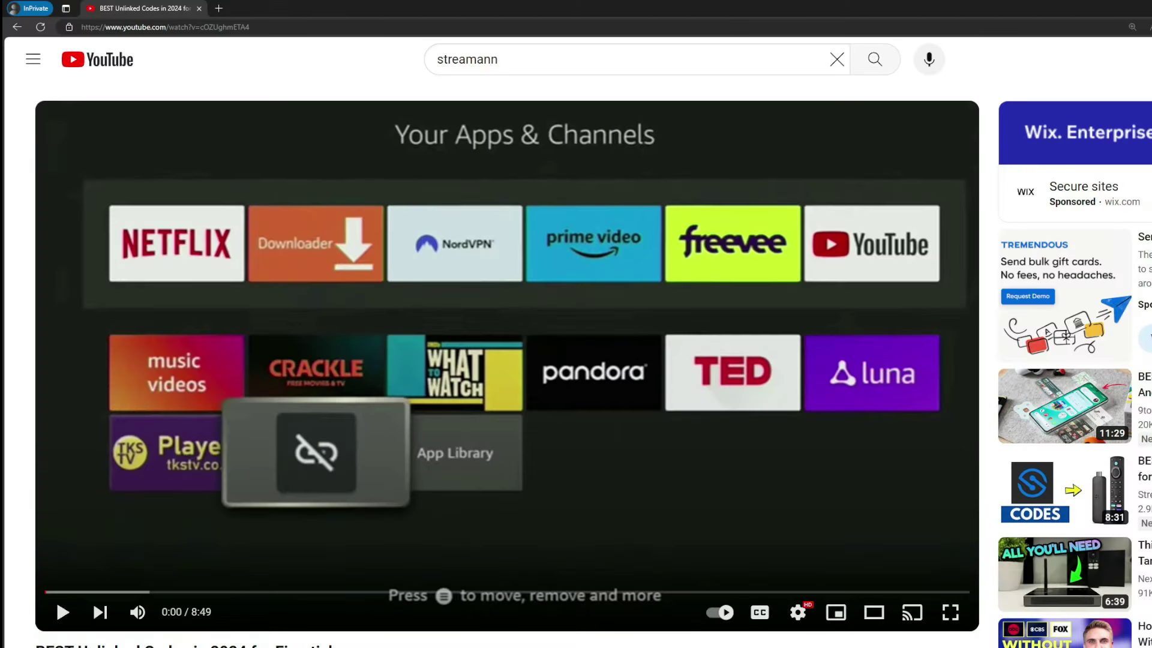
# Step: Expand the video description and scroll to the pinned comment's NordVPN offer link
pyautogui.scroll(-7, 514, 571)
pyautogui.click(381, 363)
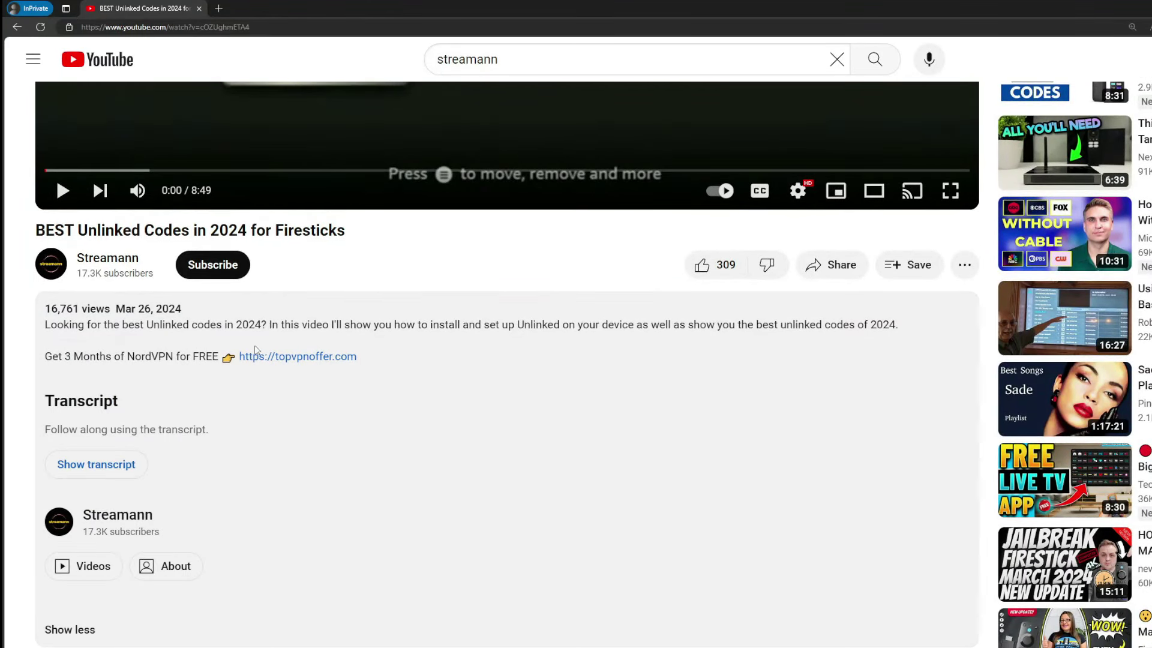
pyautogui.scroll(-5, 306, 356)
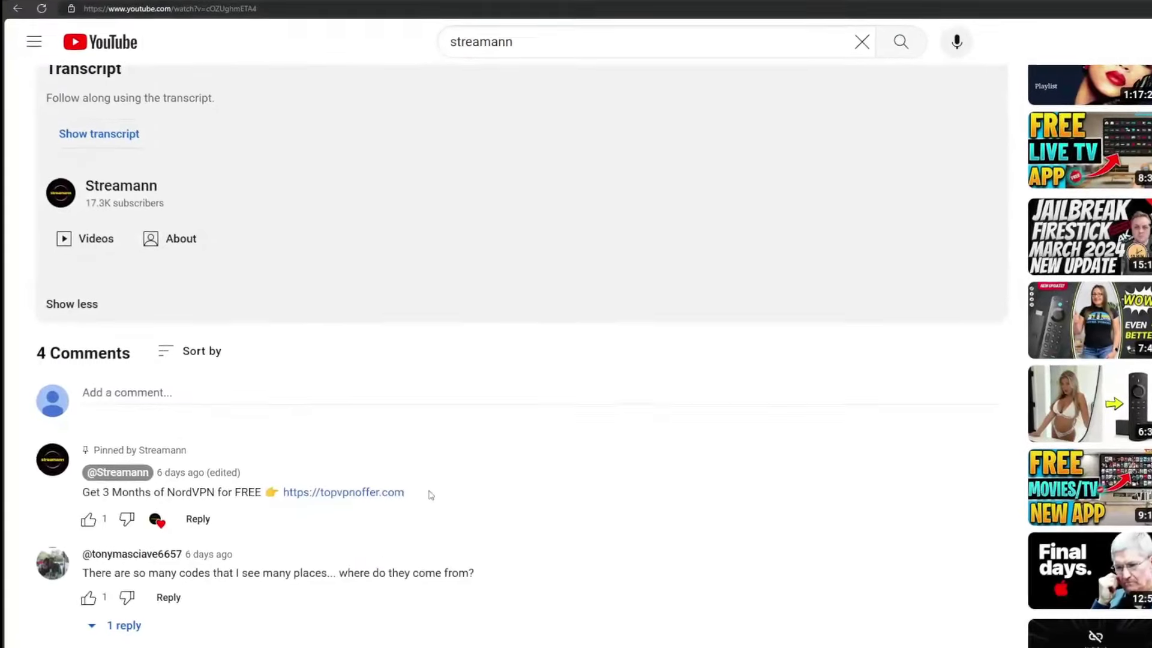
pyautogui.moveTo(392, 500); pyautogui.dragTo(284, 500)
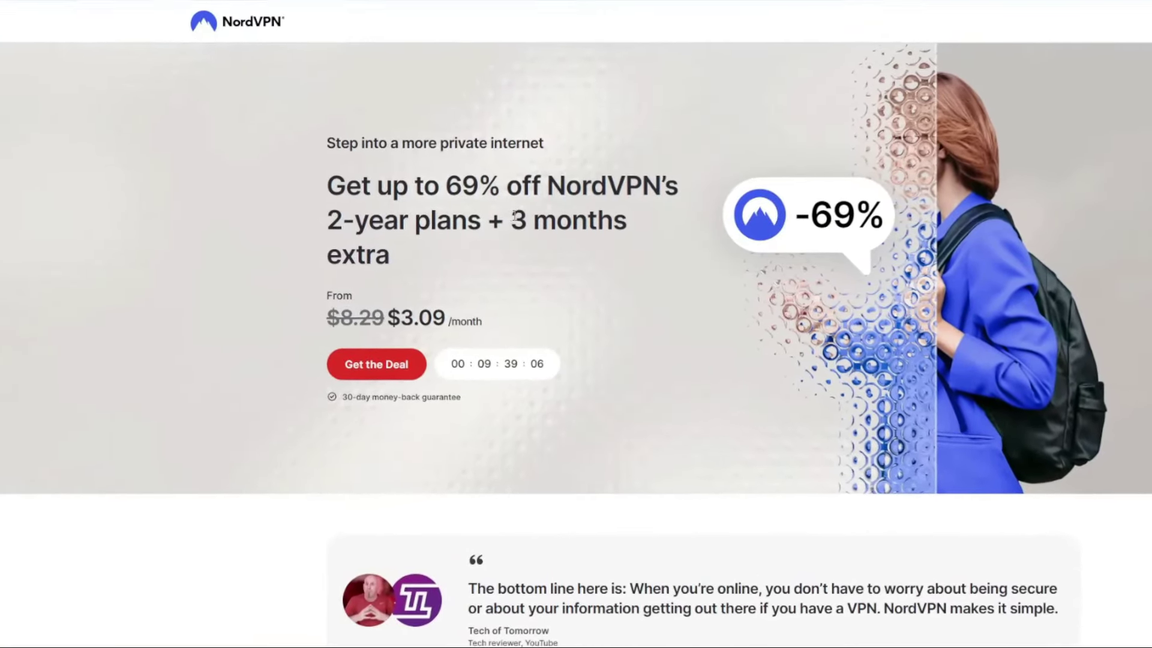
pyautogui.moveTo(515, 227); pyautogui.dragTo(641, 249)
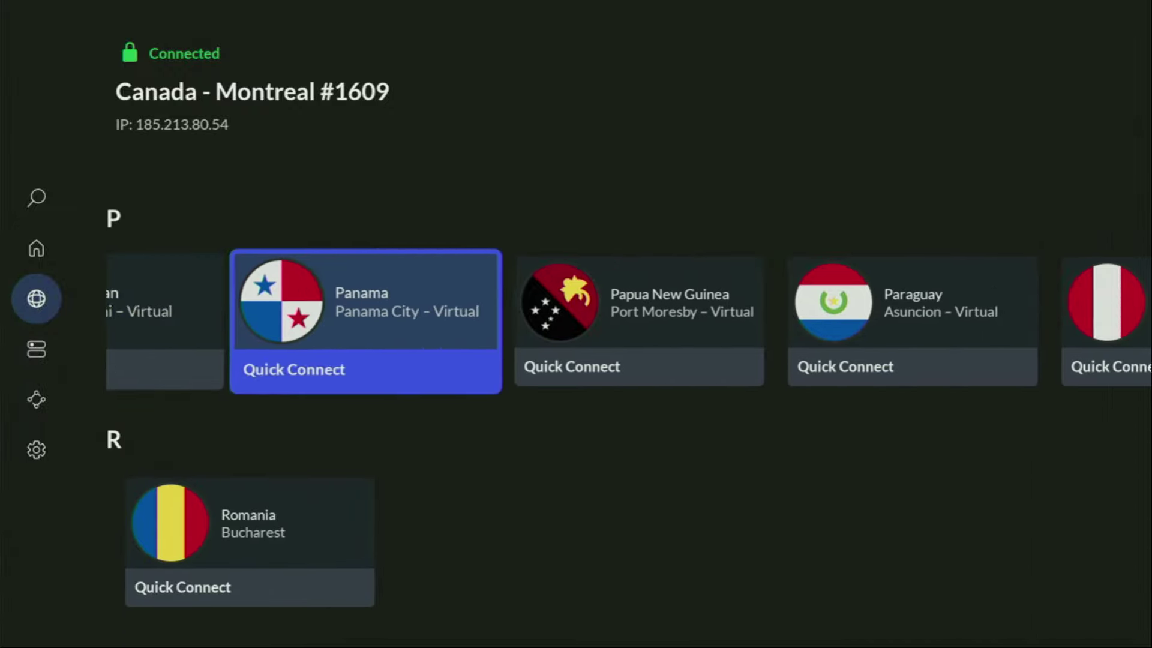
pyautogui.press('Right')
pyautogui.press('Right')
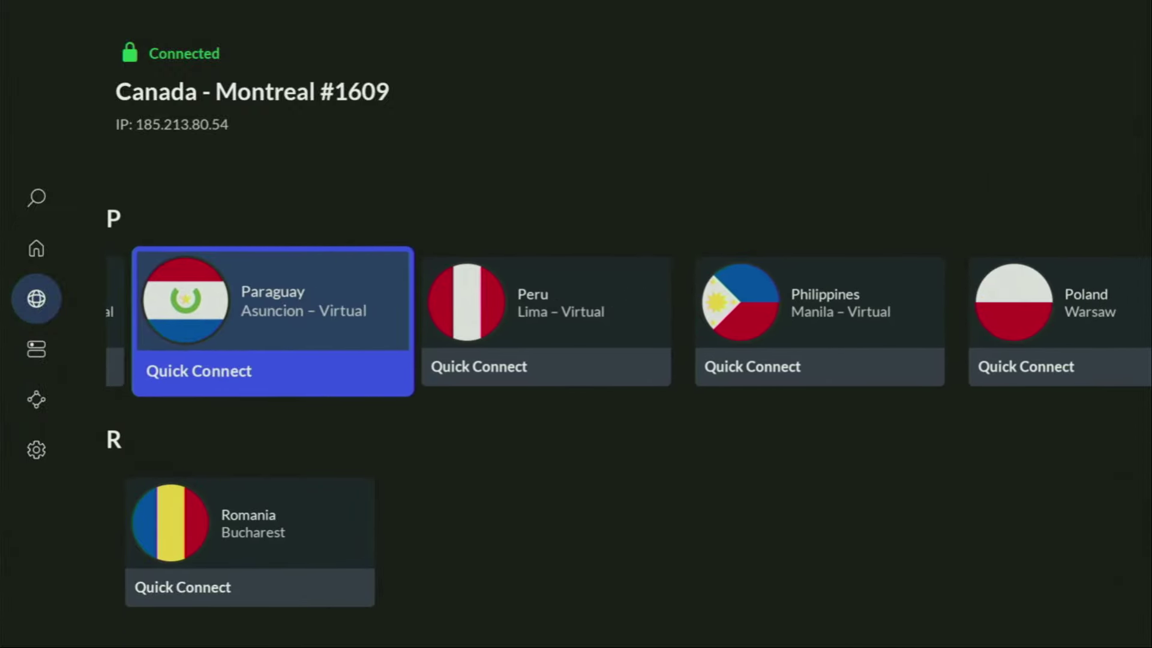
pyautogui.press('Right')
pyautogui.press('Right')
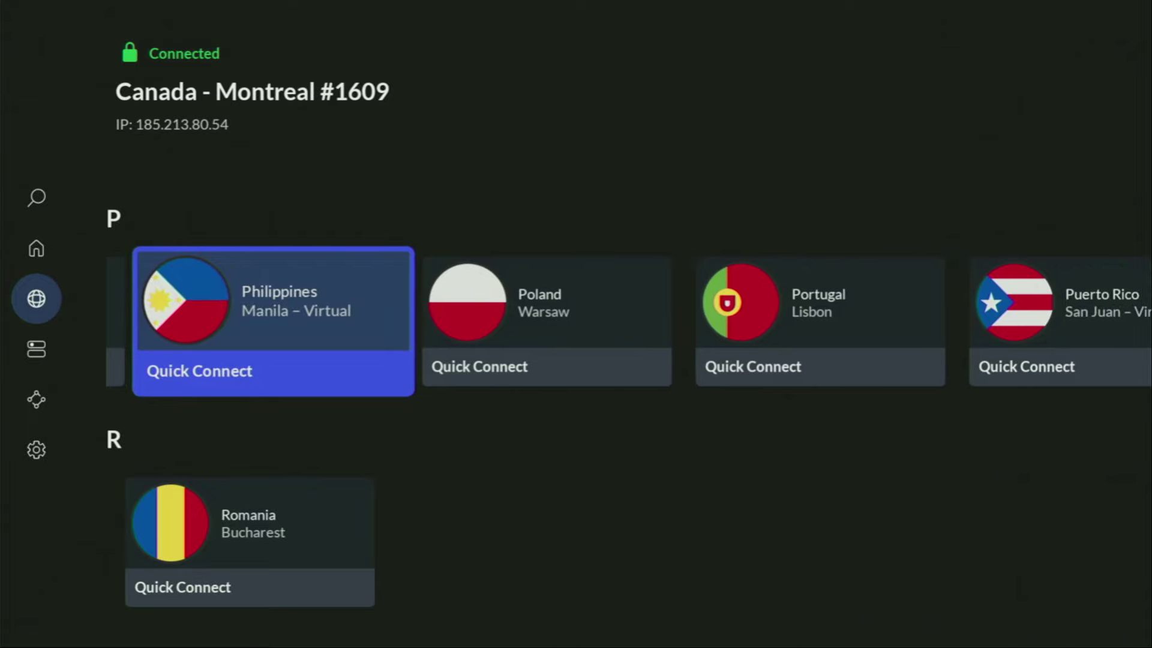
pyautogui.press('Right')
pyautogui.press('Right')
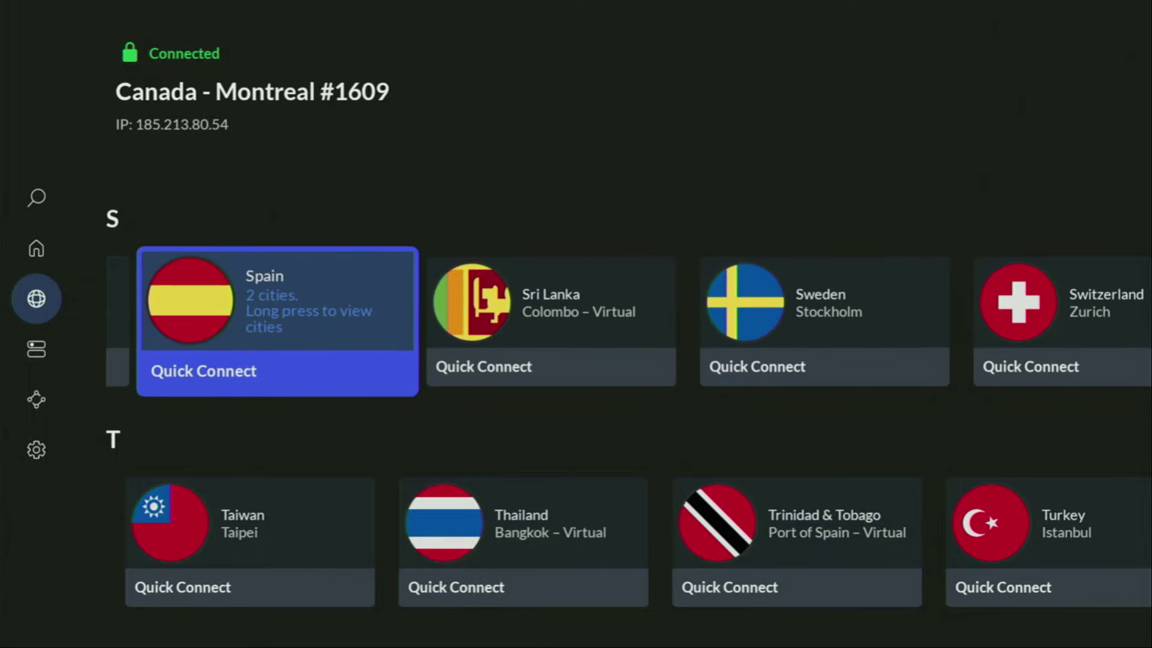
pyautogui.press('Right')
pyautogui.press('Right')
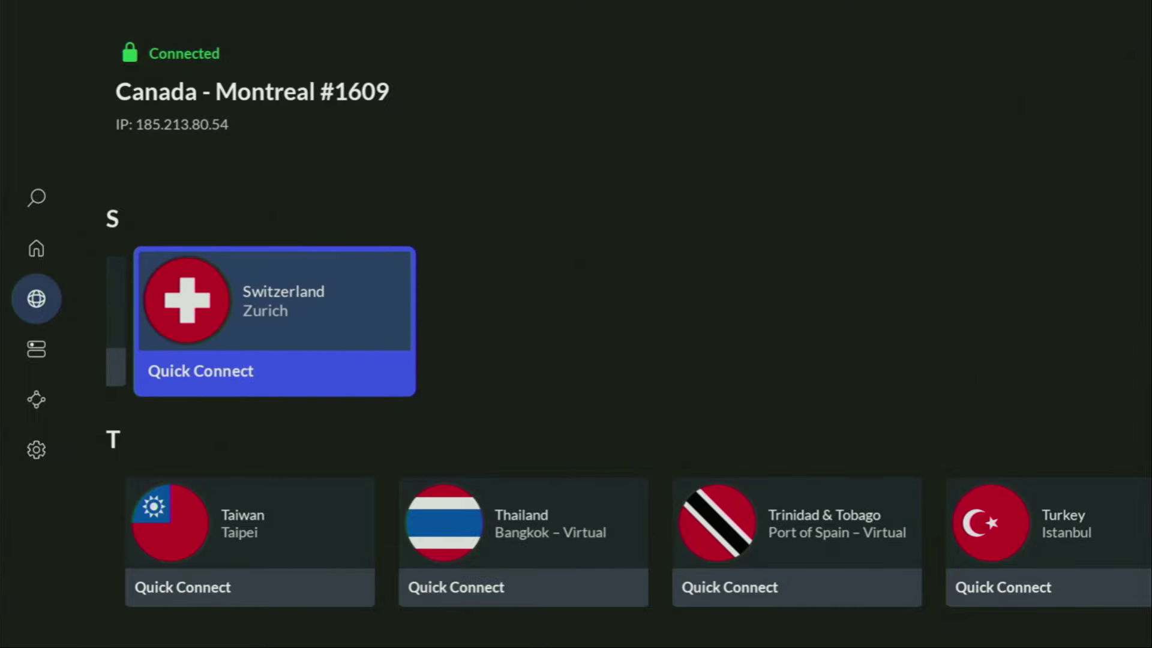
# Step: Launch Downloader from Your Apps & Channels
pyautogui.press('Home')
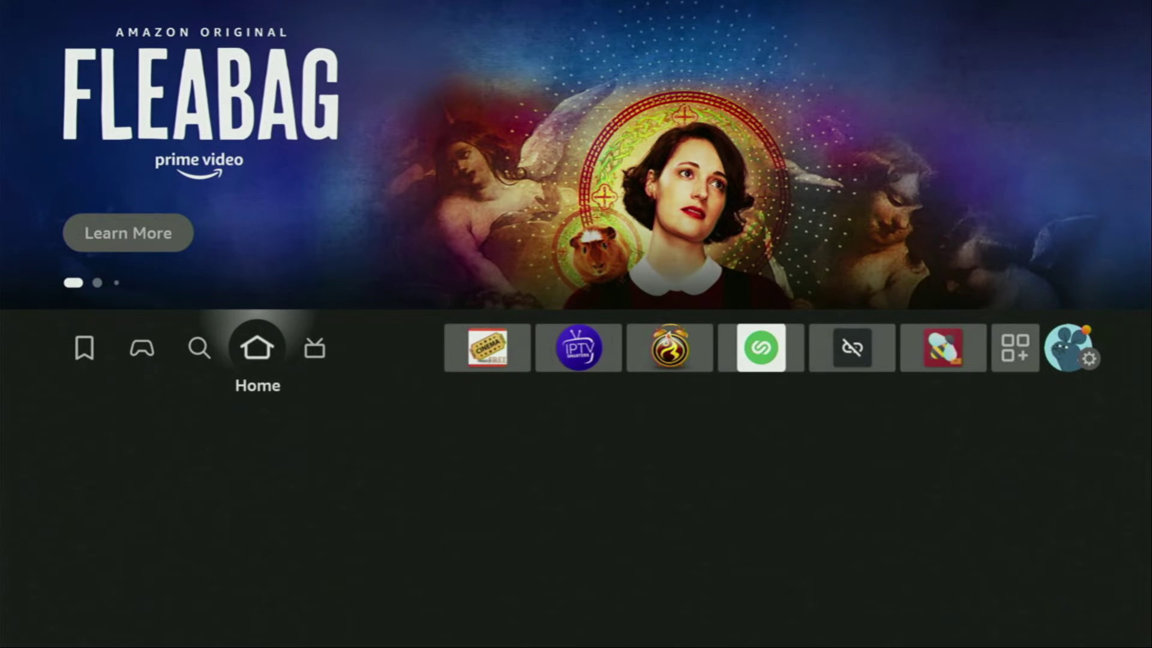
pyautogui.press('Right')
pyautogui.press('Right')
pyautogui.press('Right')
pyautogui.press('Right')
pyautogui.press('Right')
pyautogui.press('Right')
pyautogui.press('Right')
pyautogui.press('Right')
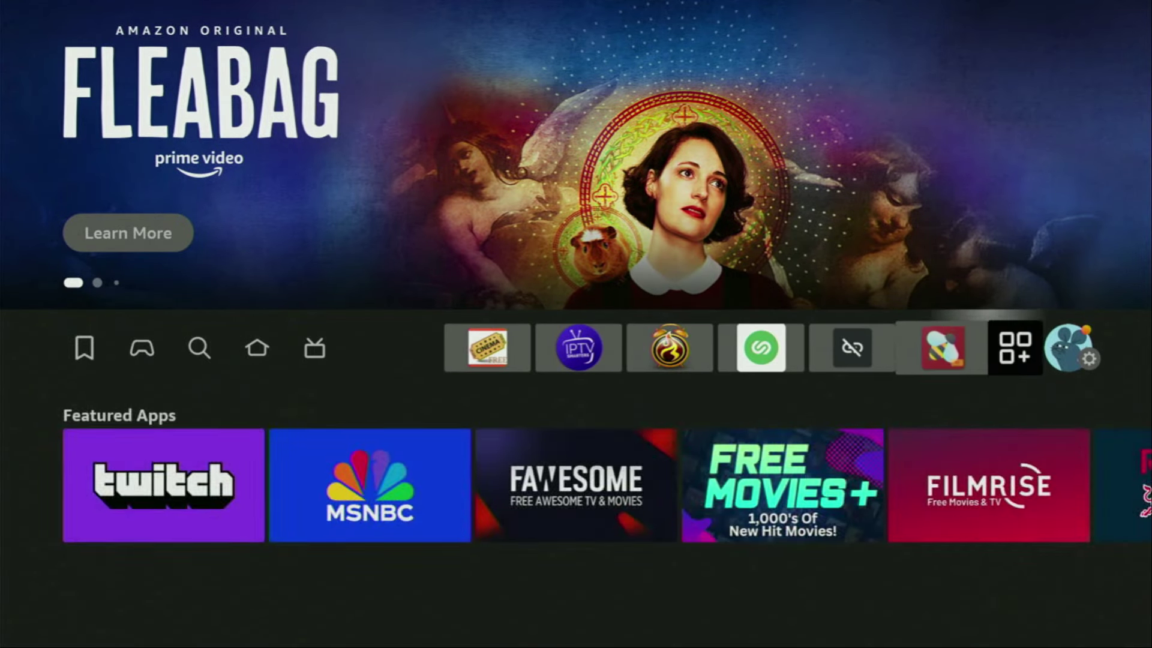
pyautogui.press('Return')
pyautogui.press('Down')
pyautogui.press('Down')
pyautogui.press('Right')
pyautogui.press('Right')
pyautogui.press('Return')
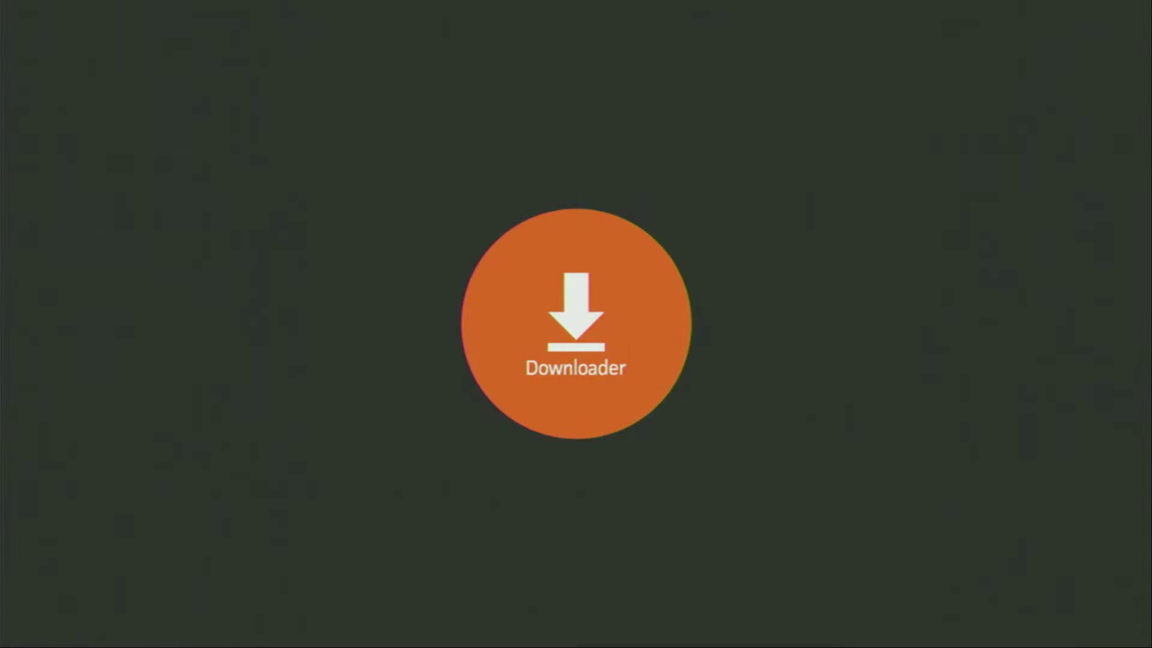
# Step: Select the URL and short code field in Downloader's Home section
pyautogui.press('Left')
pyautogui.press('Up')
pyautogui.press('Up')
pyautogui.press('Up')
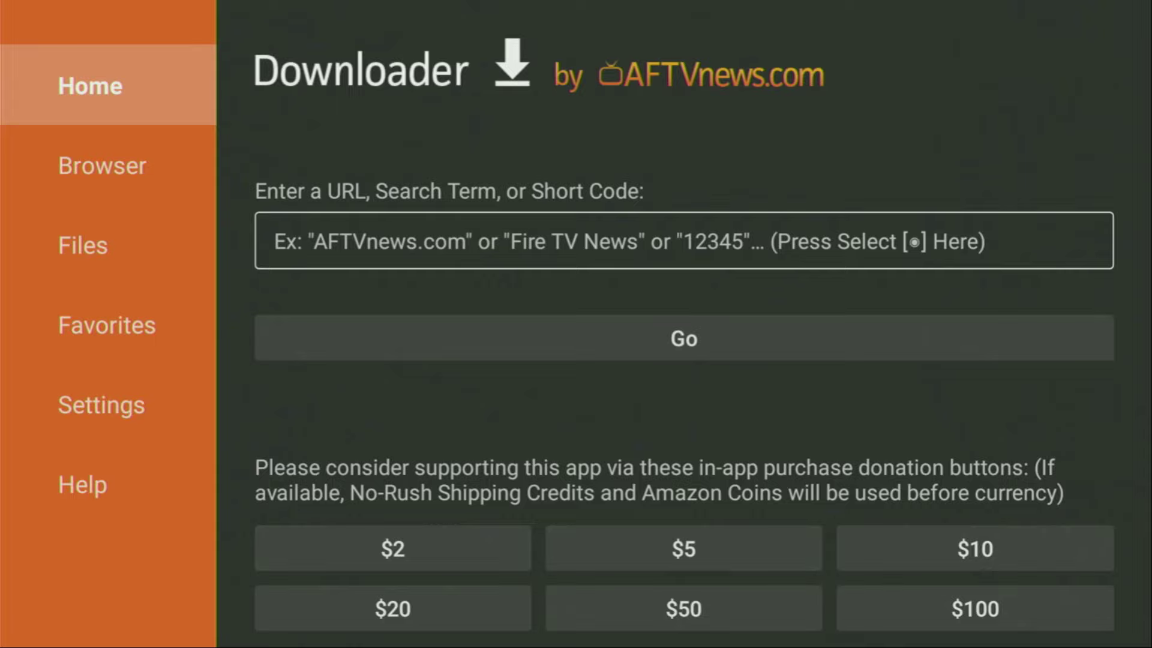
pyautogui.press('Down')
pyautogui.press('Up')
pyautogui.press('Right')
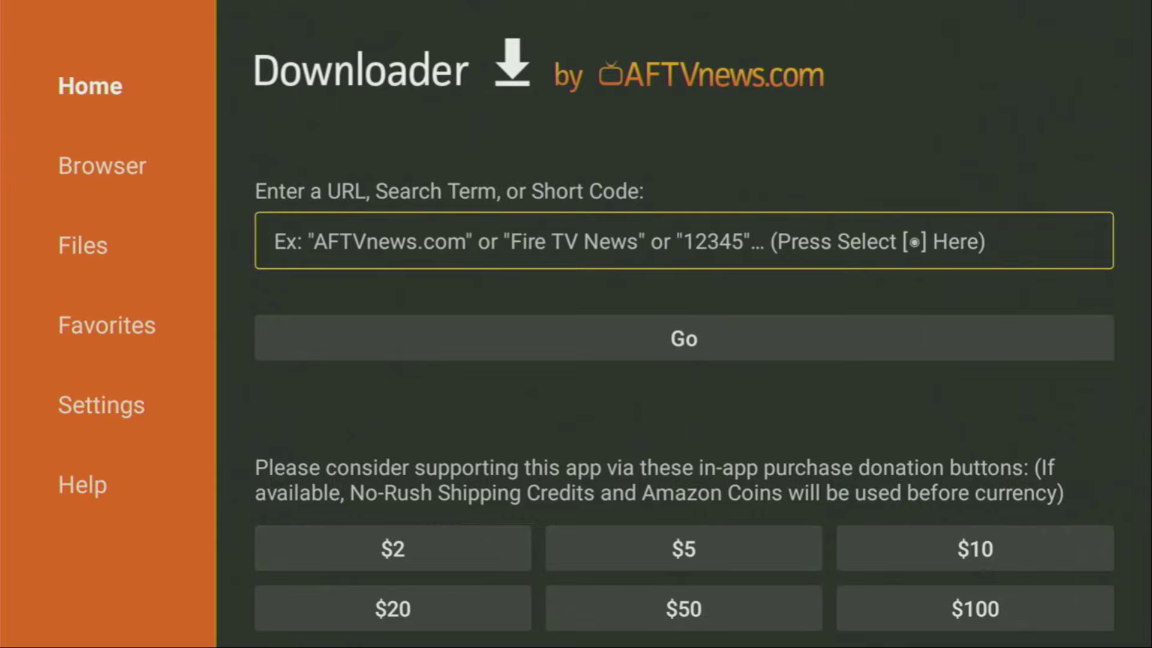
pyautogui.press('Return')
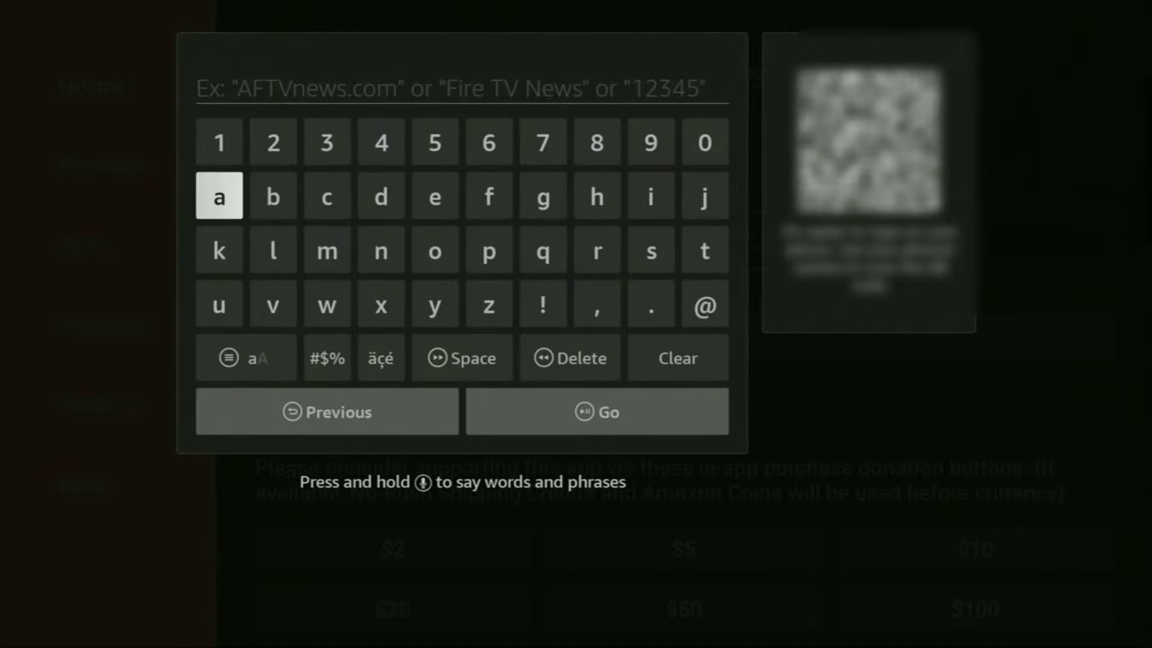
pyautogui.press('Up')
pyautogui.press('Right')
pyautogui.press('Return')
pyautogui.press('Left')
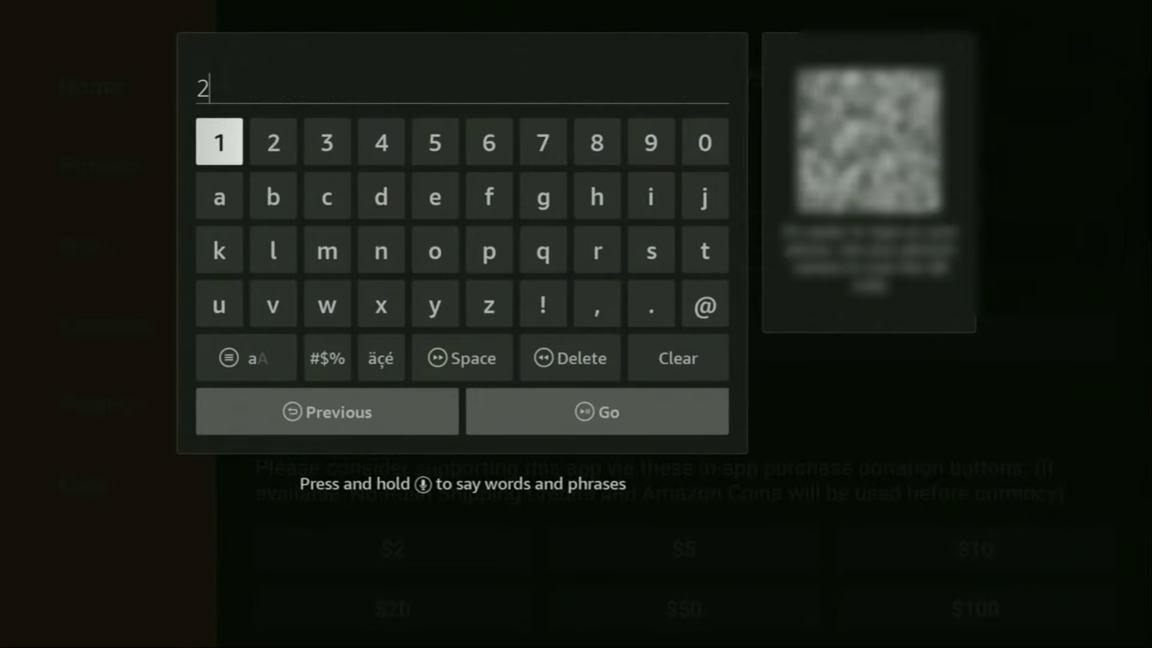
pyautogui.press('Left')
pyautogui.press('Left')
pyautogui.press('Return')
pyautogui.press('Return')
pyautogui.press('Left')
pyautogui.press('Left')
pyautogui.press('Left')
pyautogui.press('Left')
pyautogui.press('Left')
pyautogui.press('Left')
pyautogui.press('Return')
pyautogui.press('Return')
pyautogui.press('Right')
pyautogui.press('Right')
pyautogui.press('Right')
pyautogui.press('Return')
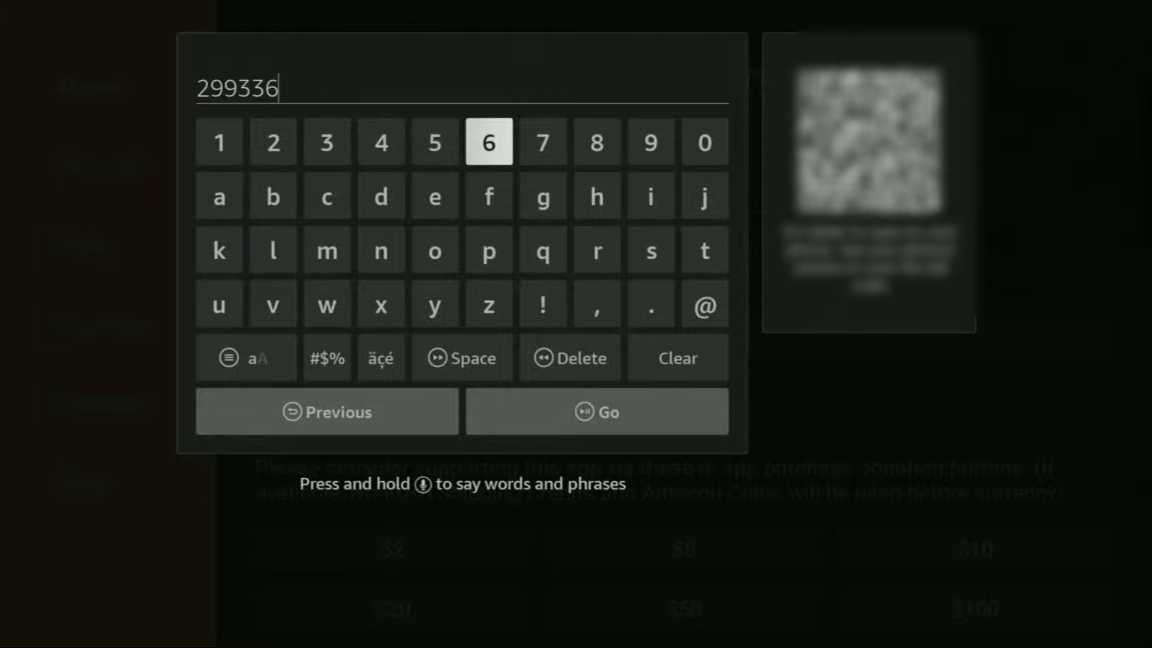
pyautogui.press('Down')
pyautogui.press('Down')
pyautogui.press('Down')
pyautogui.press('Down')
pyautogui.press('Down')
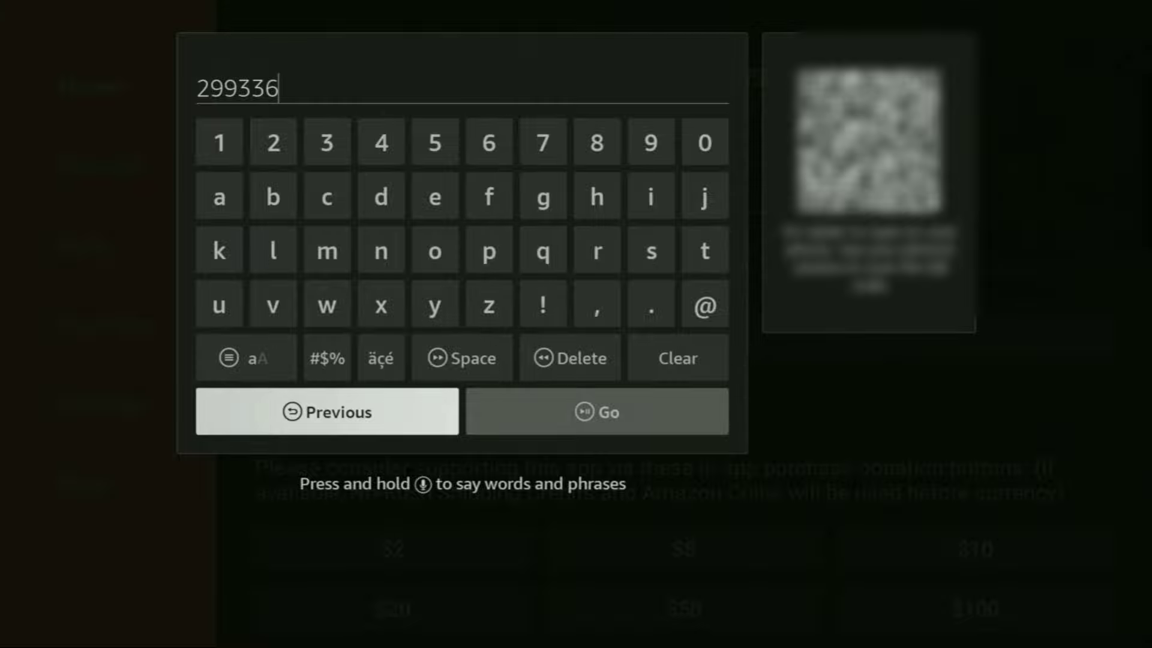
# Step: Submit code 299336 to install Apollo Group TV from aptv.apk, then delete the aptv.apk installer
pyautogui.press('Right')
pyautogui.press('Return')
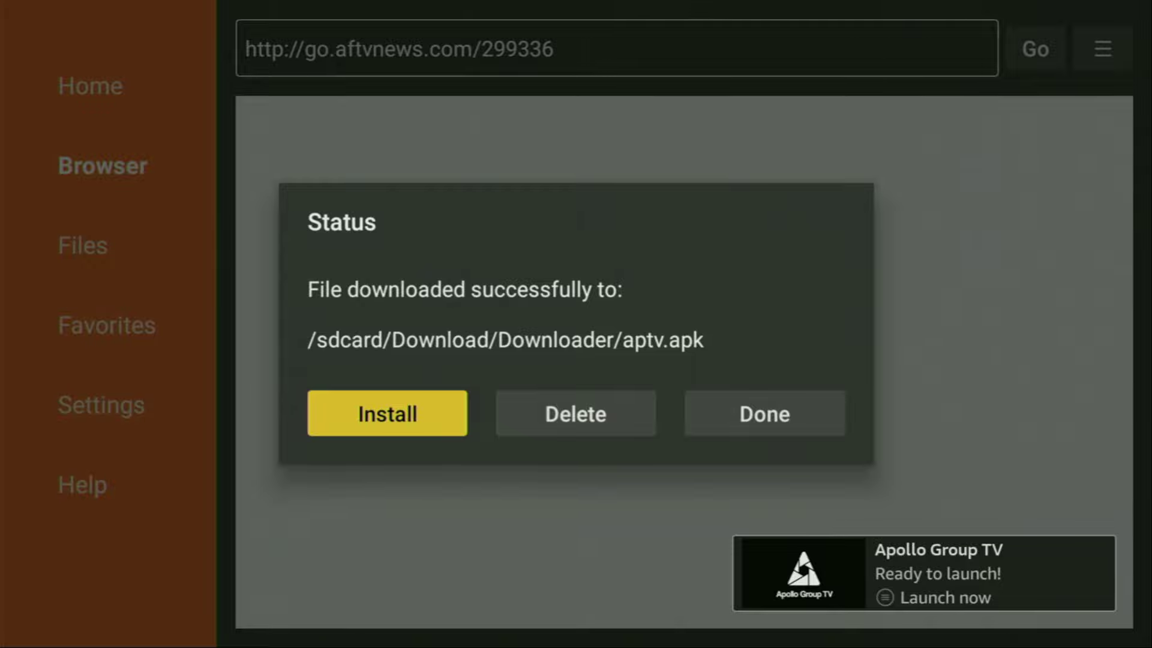
pyautogui.press('Right')
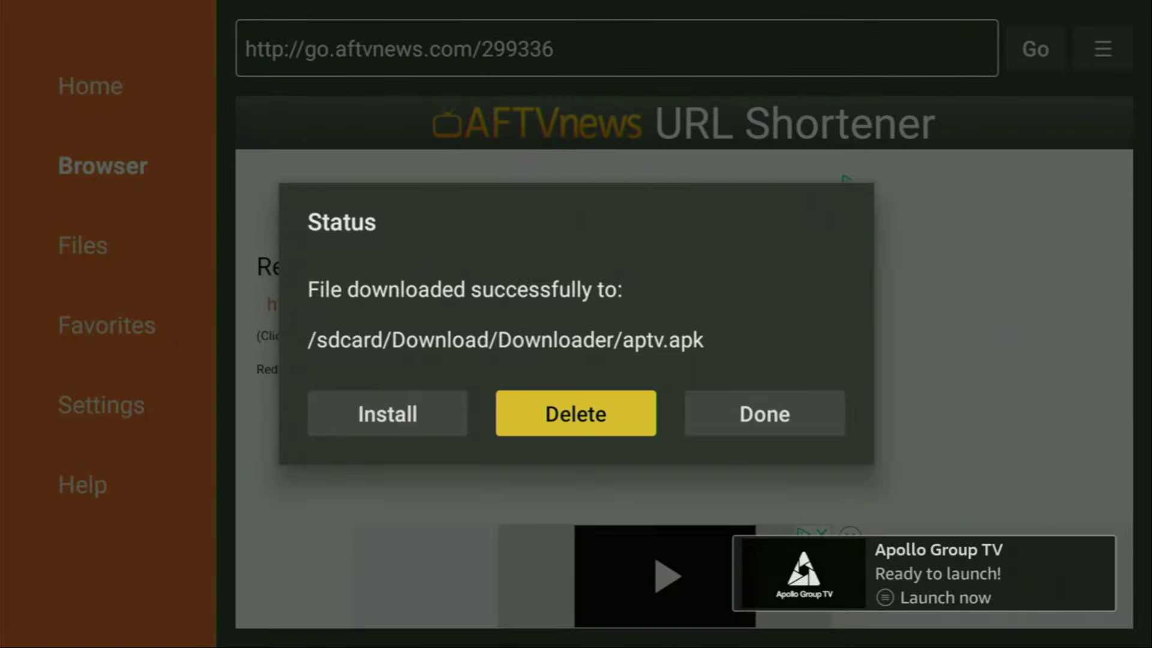
pyautogui.press('Return')
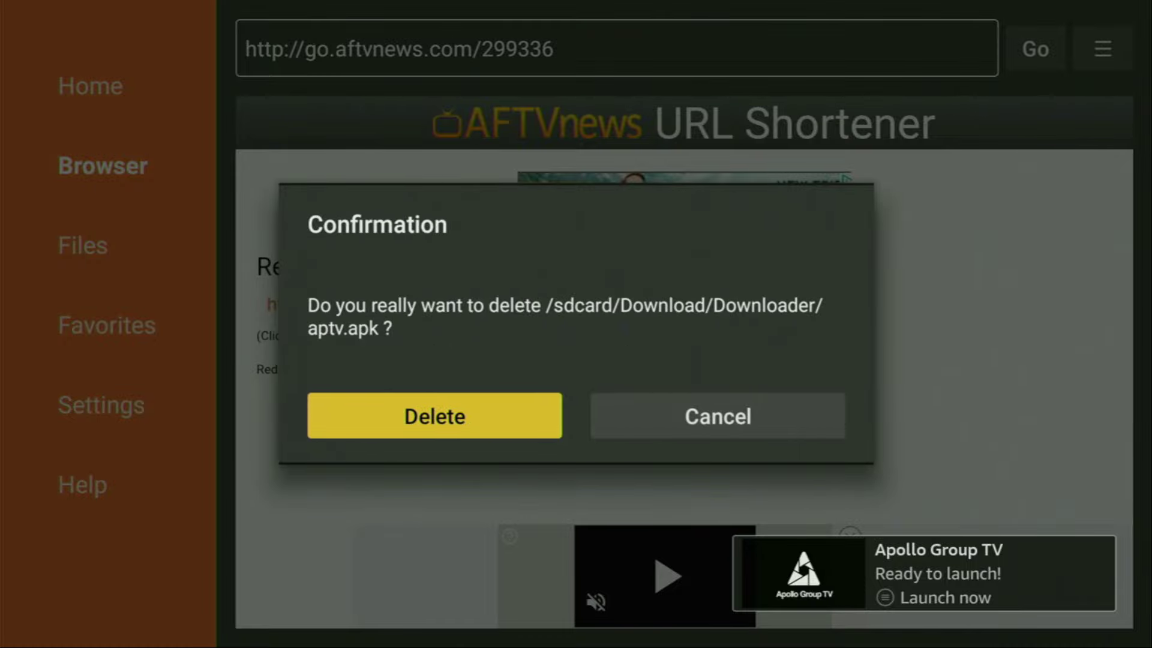
pyautogui.press('Return')
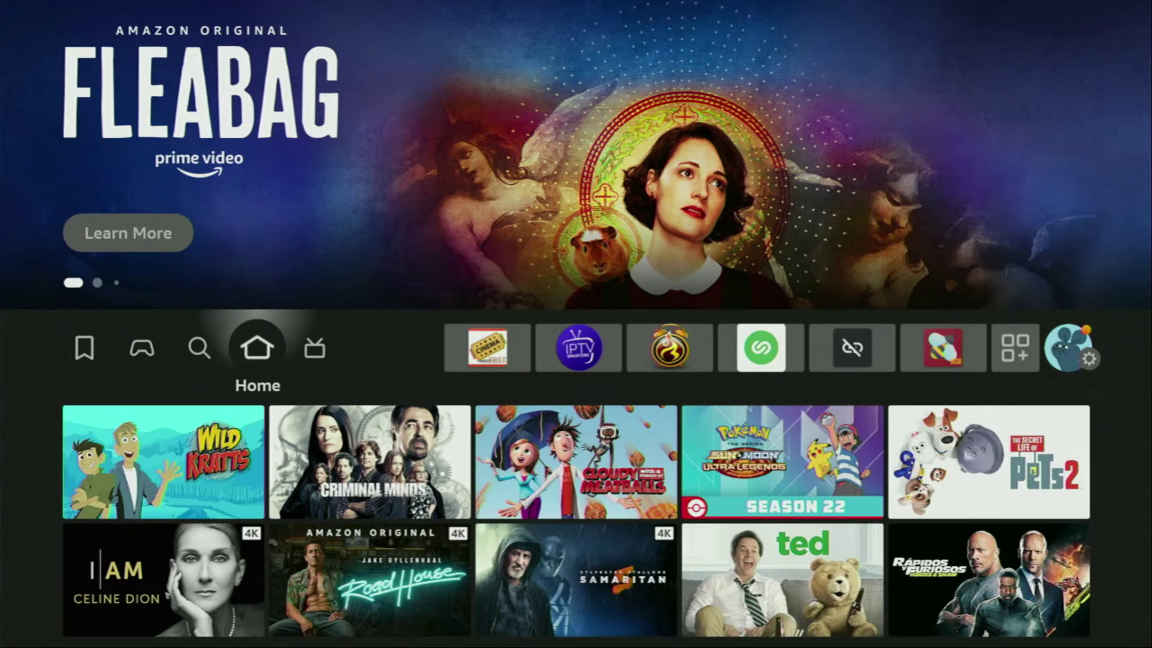
# Step: In Your Apps & Channels, use Apollo Group TV's Menu option Move to front
pyautogui.press('Right')
pyautogui.press('Right')
pyautogui.press('Right')
pyautogui.press('Right')
pyautogui.press('Right')
pyautogui.press('Right')
pyautogui.press('Right')
pyautogui.press('Right')
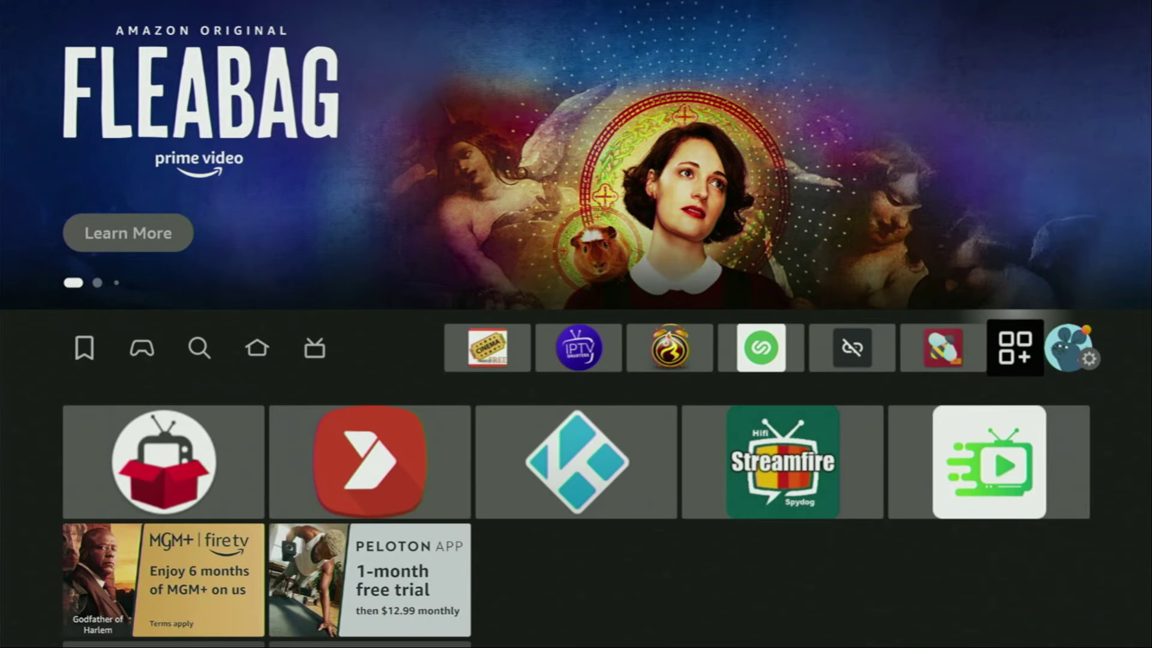
pyautogui.press('Return')
pyautogui.press('Down')
pyautogui.press('Down')
pyautogui.press('Down')
pyautogui.press('Down')
pyautogui.press('Down')
pyautogui.press('Down')
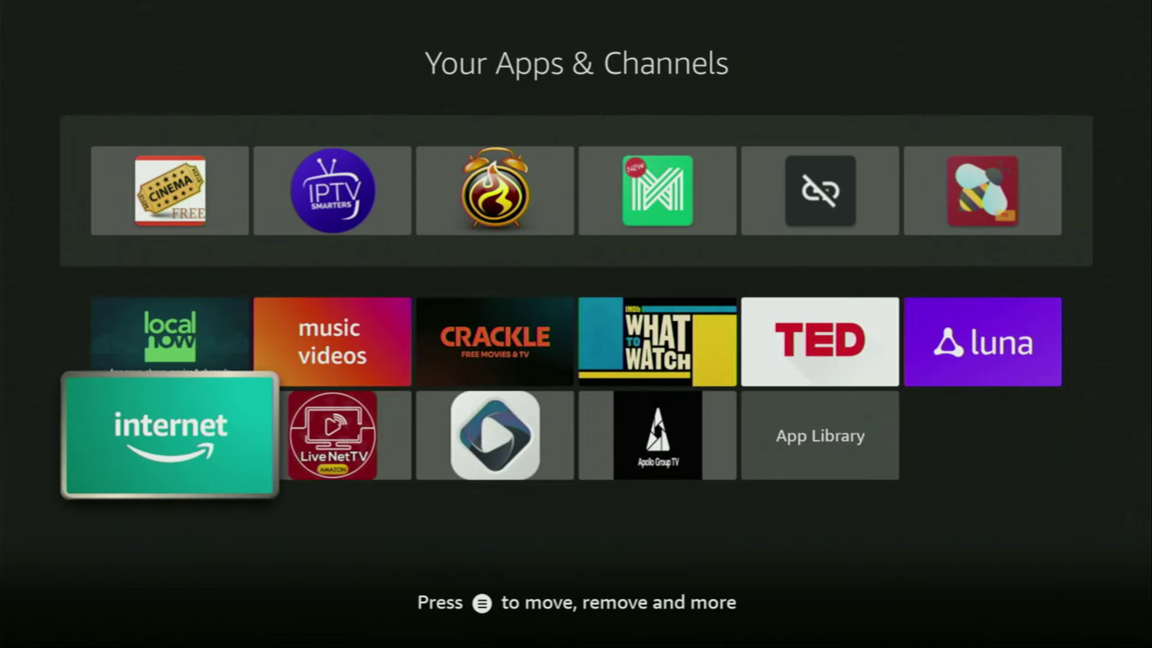
pyautogui.press('Right')
pyautogui.press('Right')
pyautogui.press('Right')
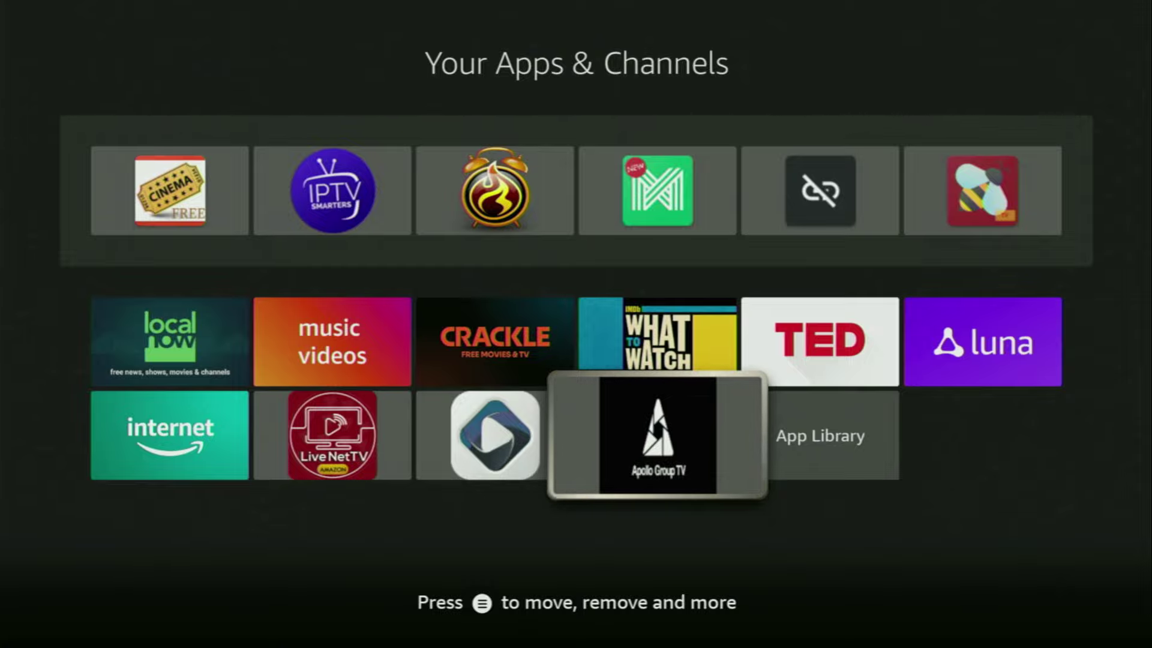
pyautogui.press('Menu')
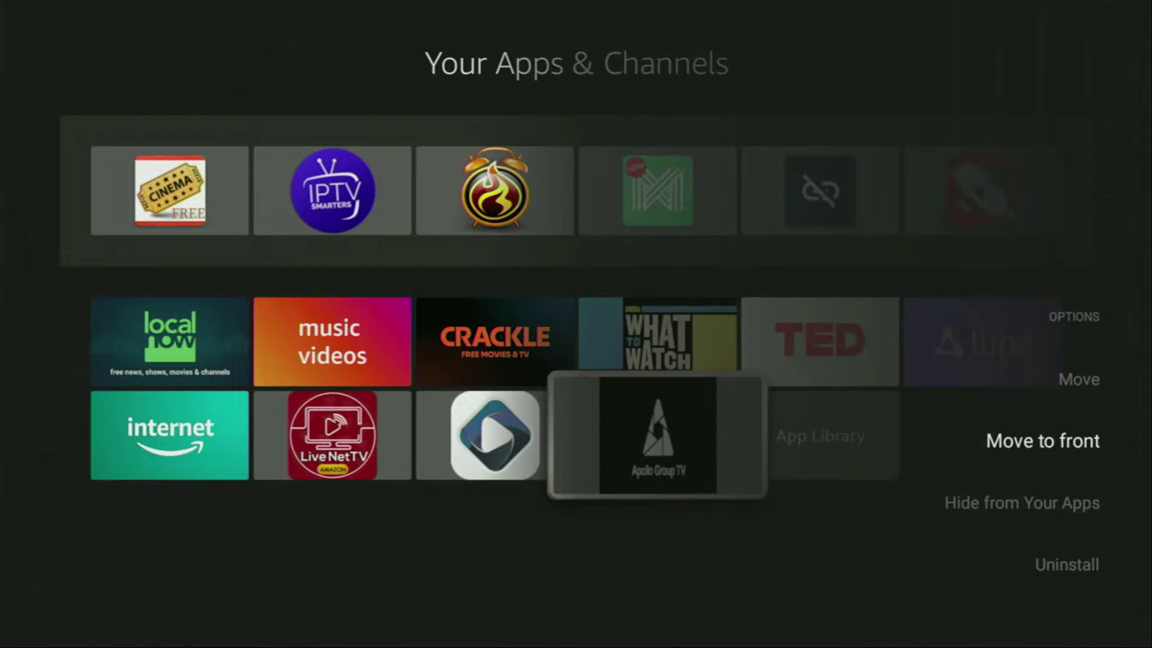
pyautogui.press('Return')
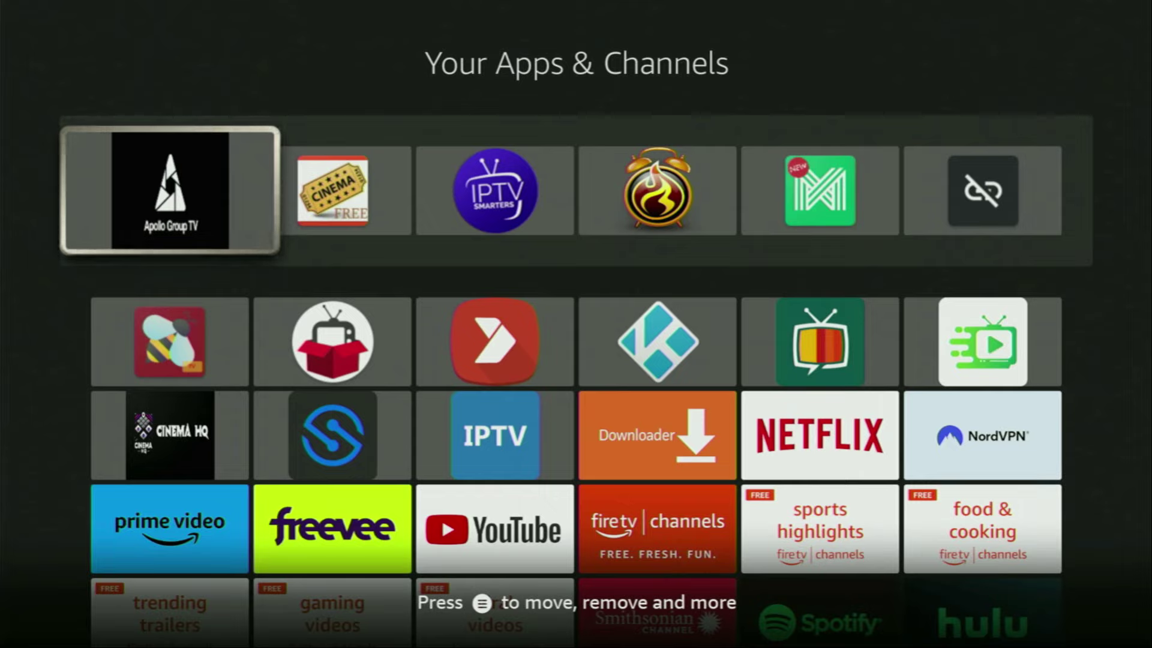
pyautogui.press('Down')
pyautogui.press('Down')
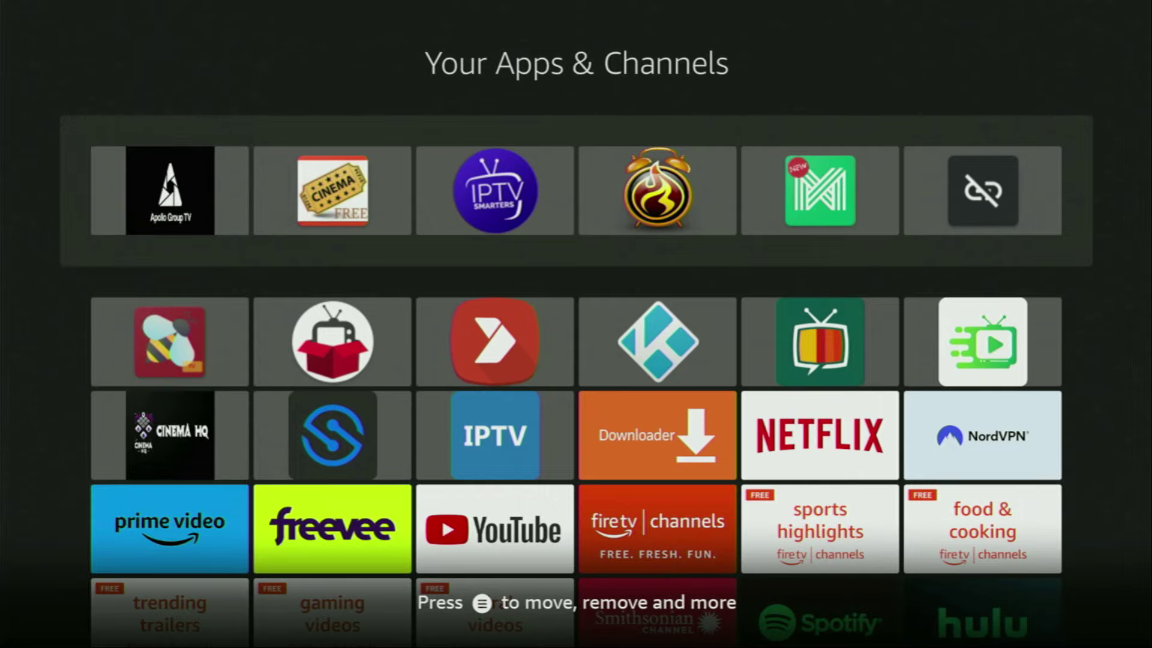
pyautogui.press('Right')
pyautogui.press('Right')
pyautogui.press('Right')
pyautogui.press('Right')
pyautogui.press('Right')
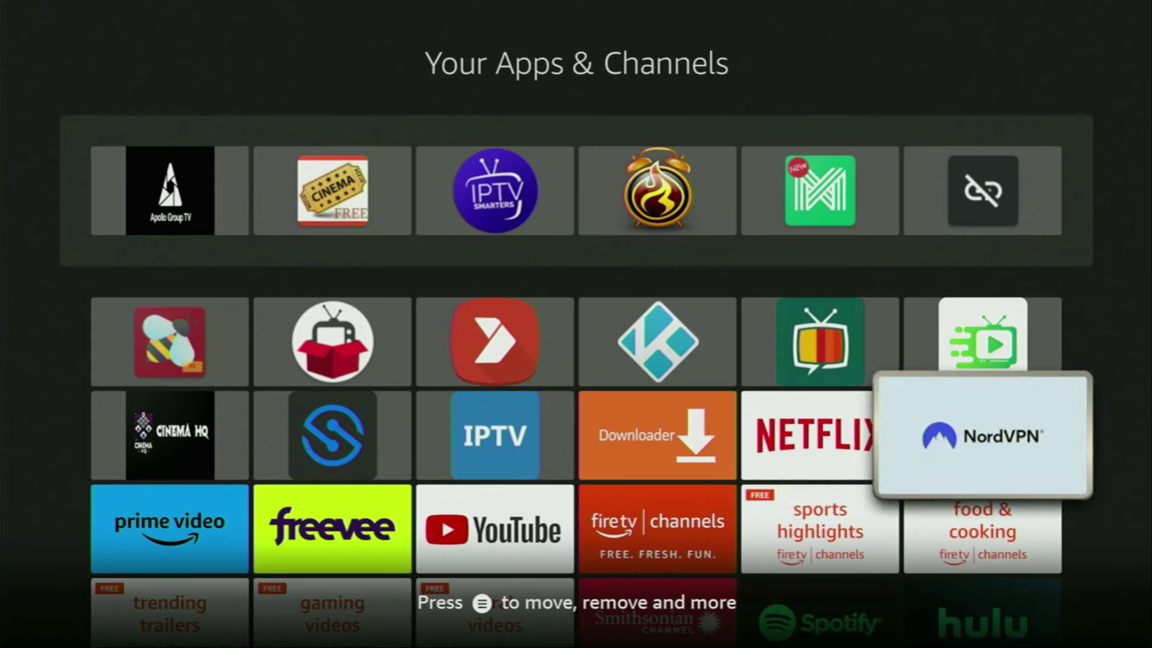